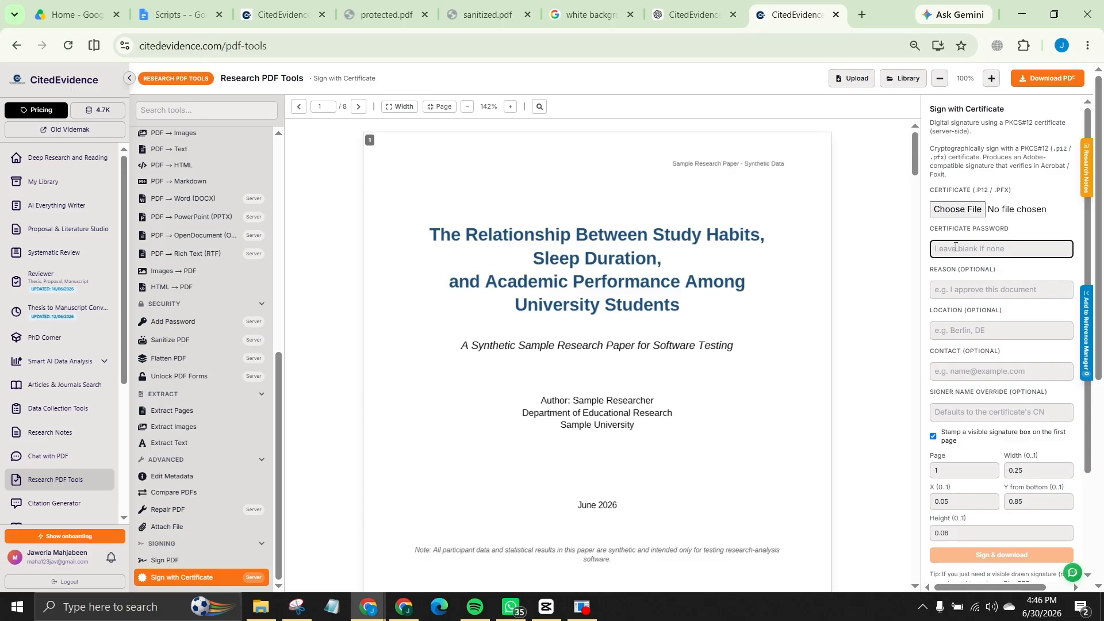
# Step: Enter the certificate password and the signing reason 'approved for research'
pyautogui.write('••••')
pyautogui.press('Tab')
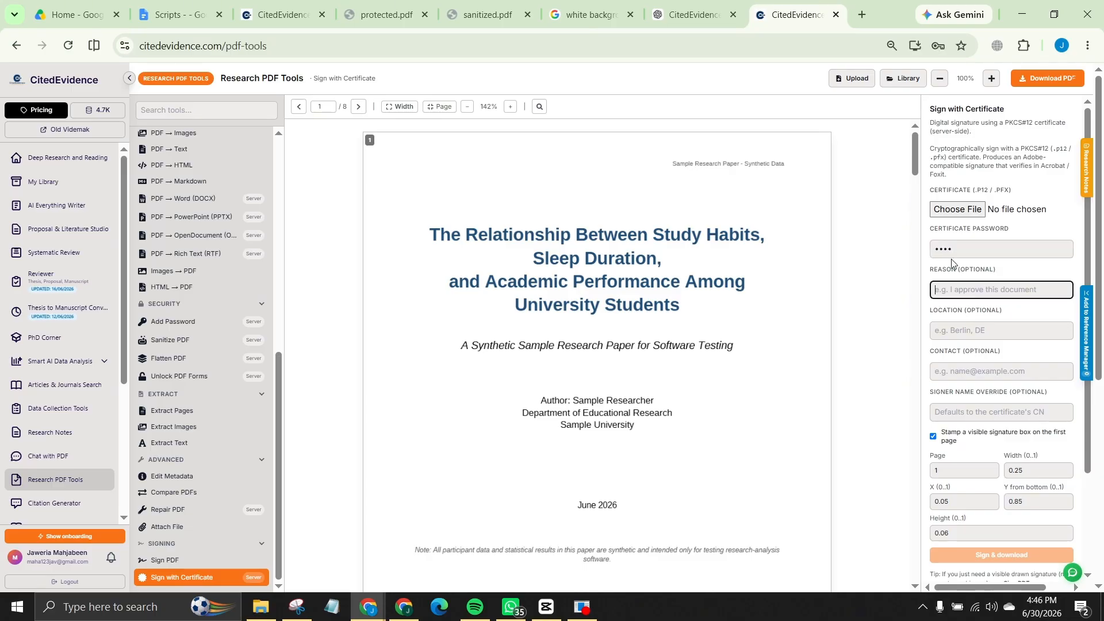
pyautogui.scroll(-1, 942, 282)
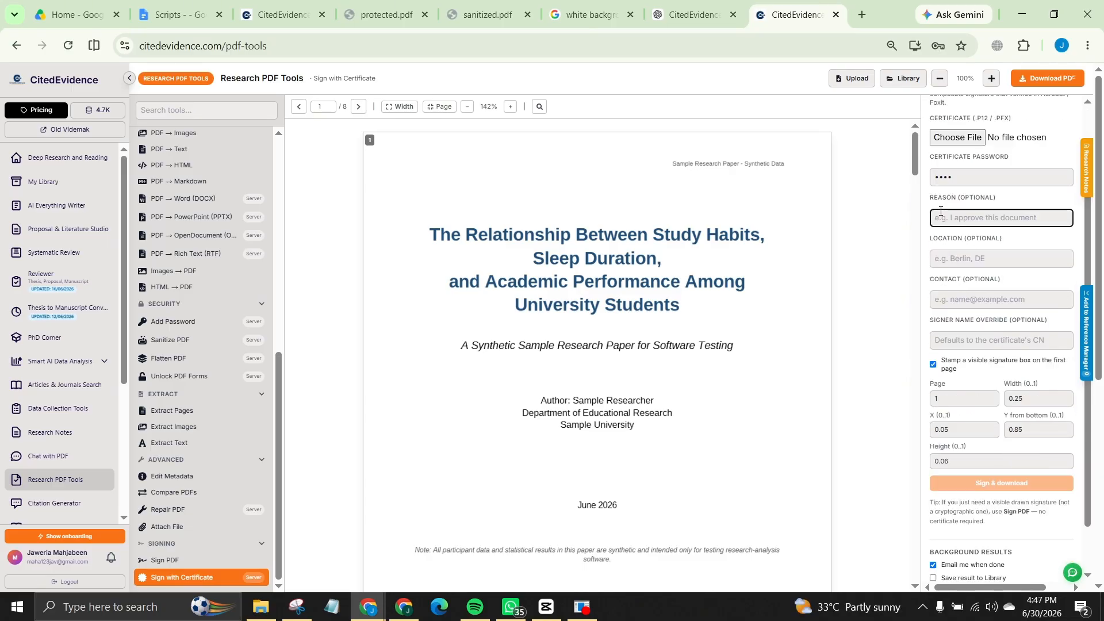
pyautogui.scroll(-2, 941, 230)
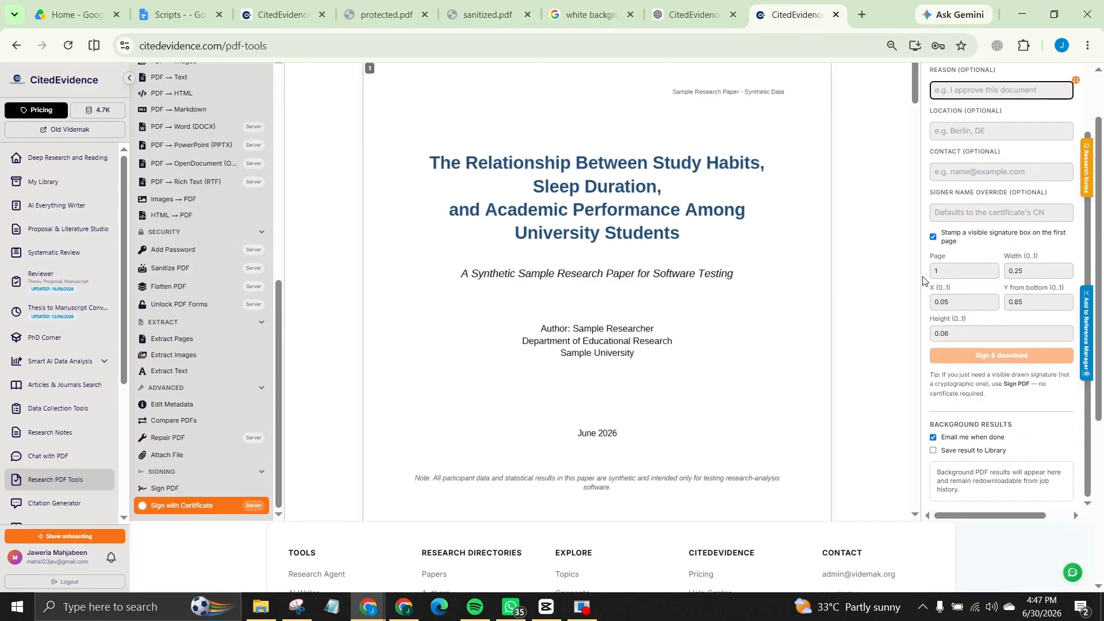
pyautogui.scroll(1, 923, 280)
pyautogui.scroll(-1, 969, 204)
pyautogui.scroll(2, 972, 173)
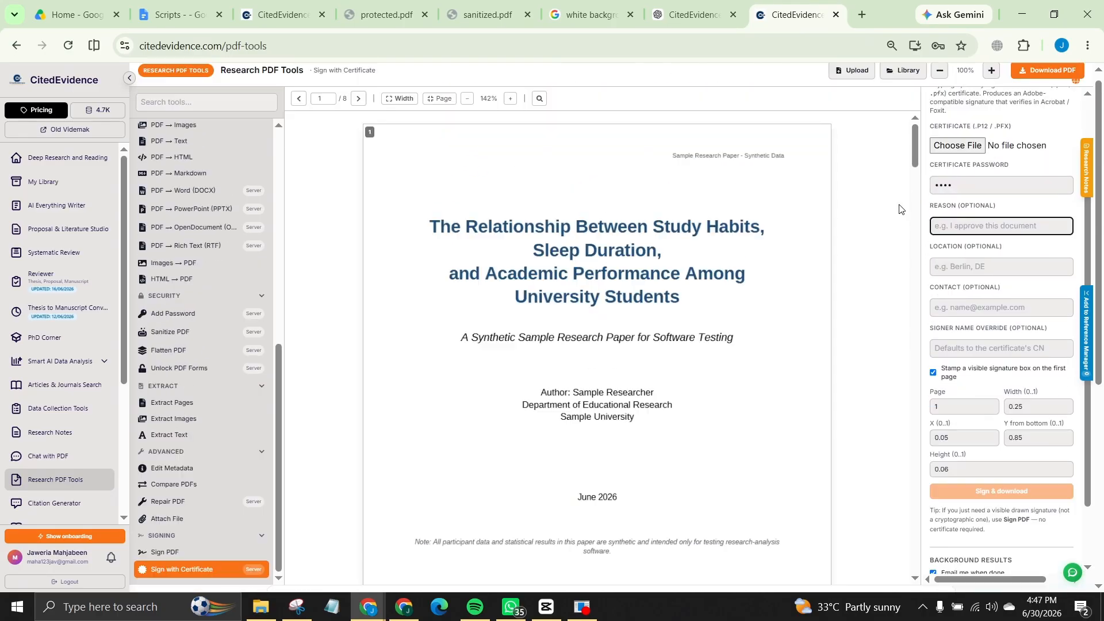
pyautogui.scroll(-1, 978, 196)
pyautogui.write('approved for research')
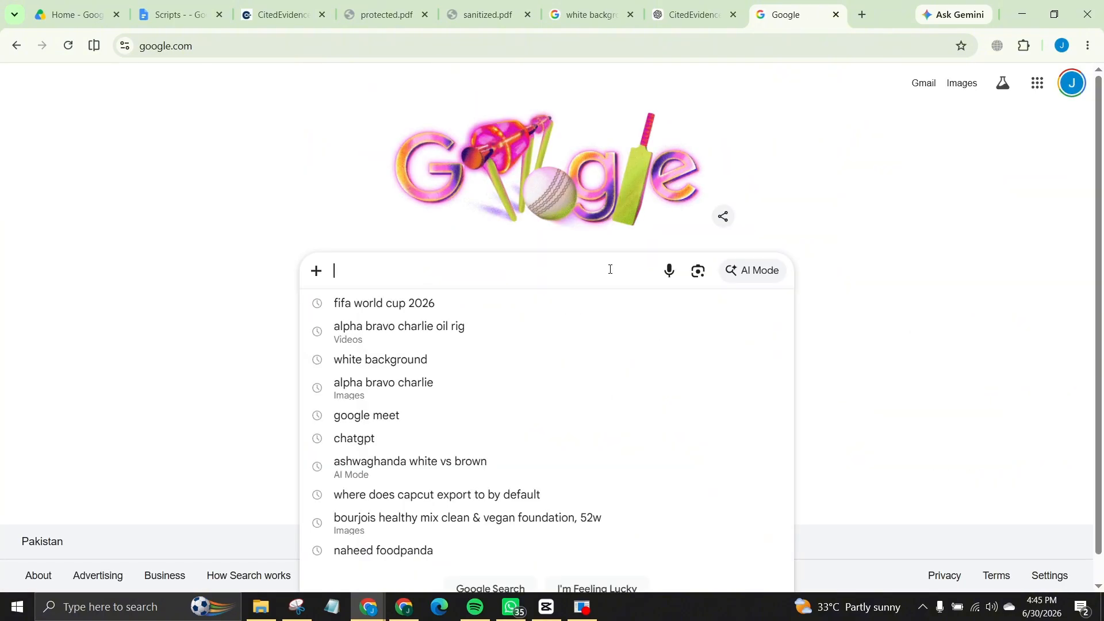
# Step: Search Google for 'cited evidence' and open the CitedEvidence website result
pyautogui.write('cited')
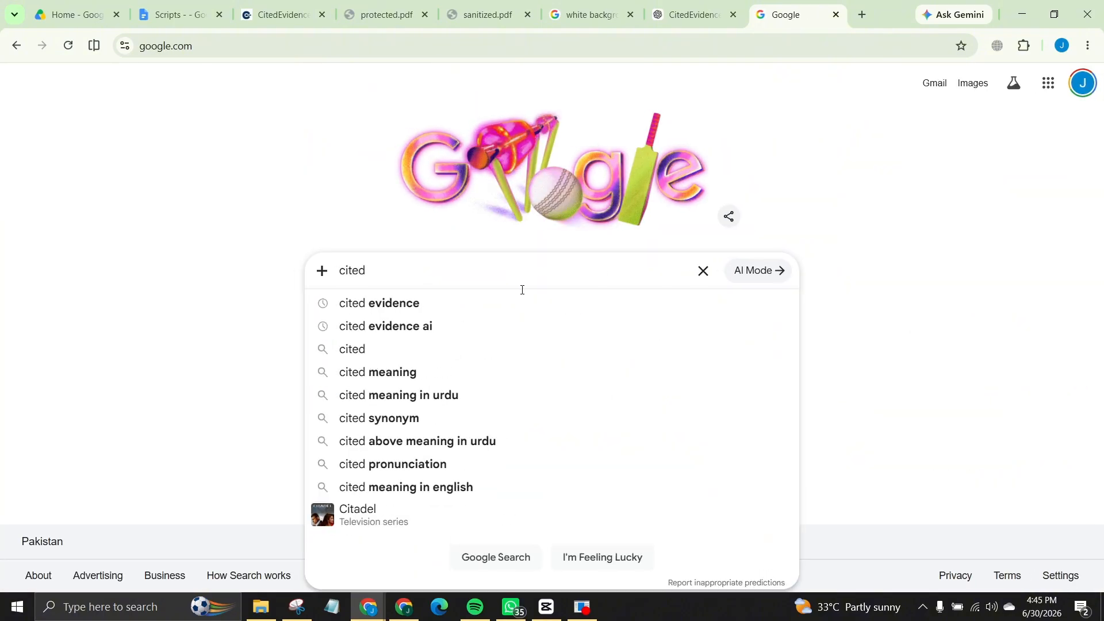
pyautogui.click(446, 304)
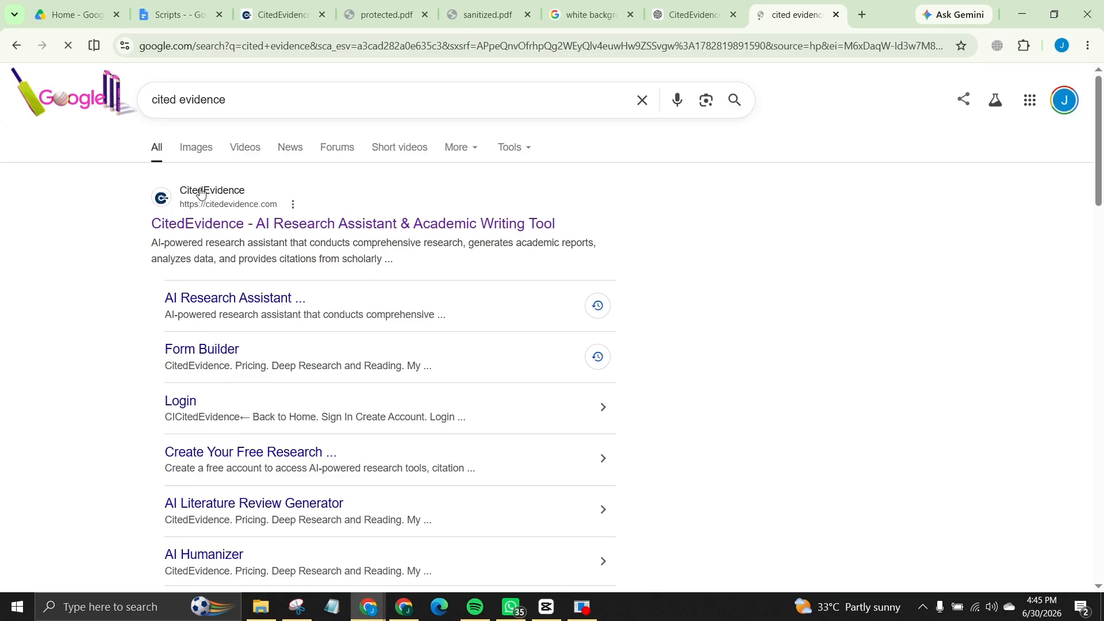
pyautogui.click(306, 226)
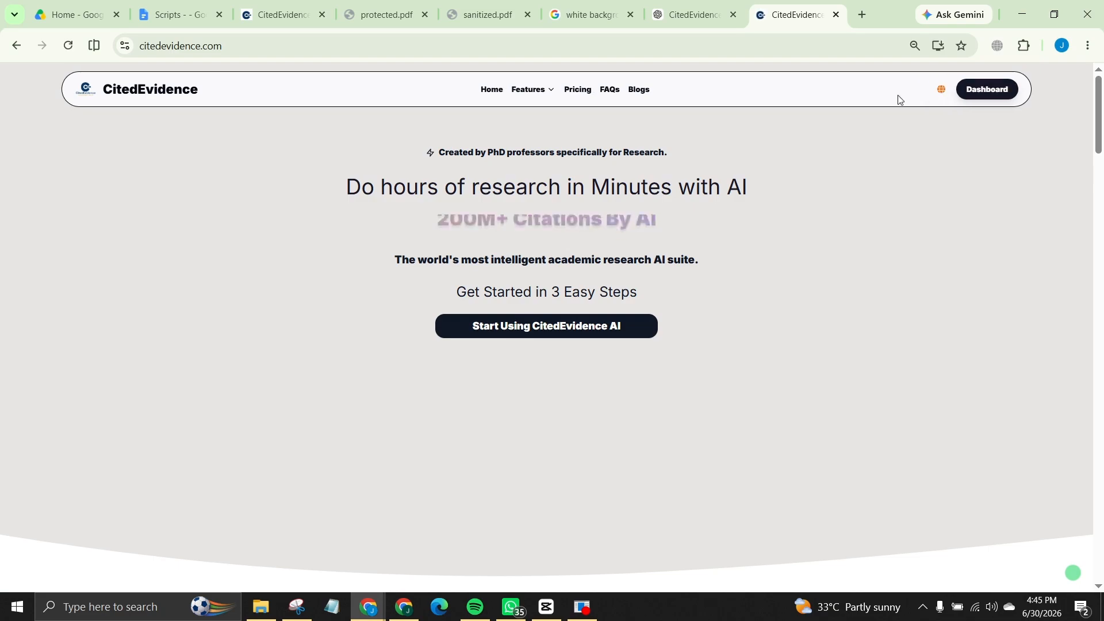
# Step: Go from the CitedEvidence dashboard to the Research PDF Tools page
pyautogui.click(1005, 92)
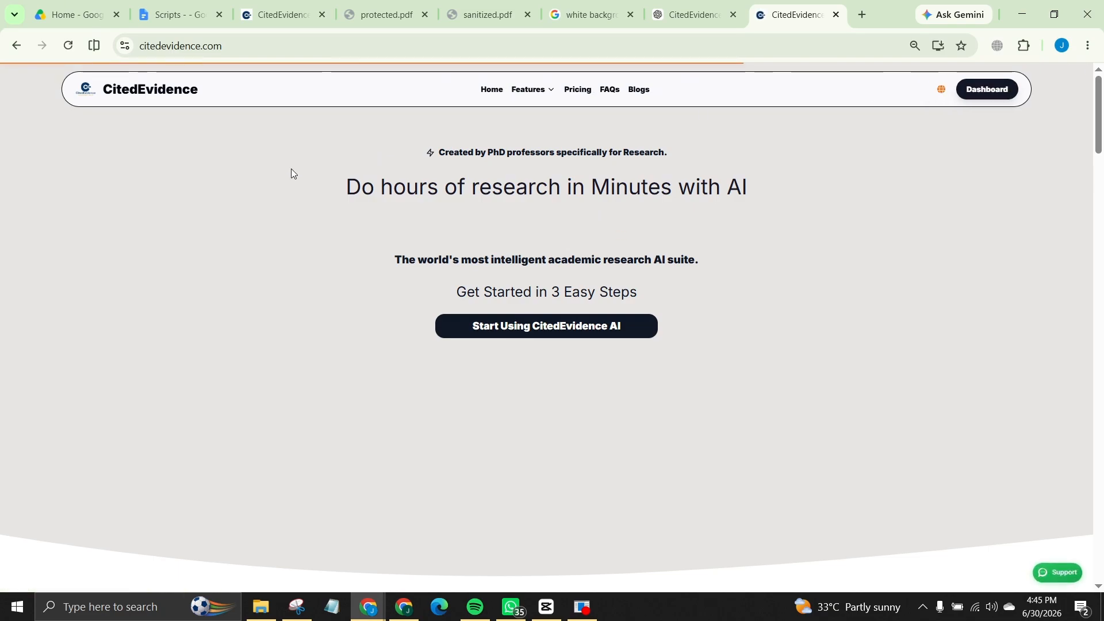
pyautogui.scroll(-3, 62, 322)
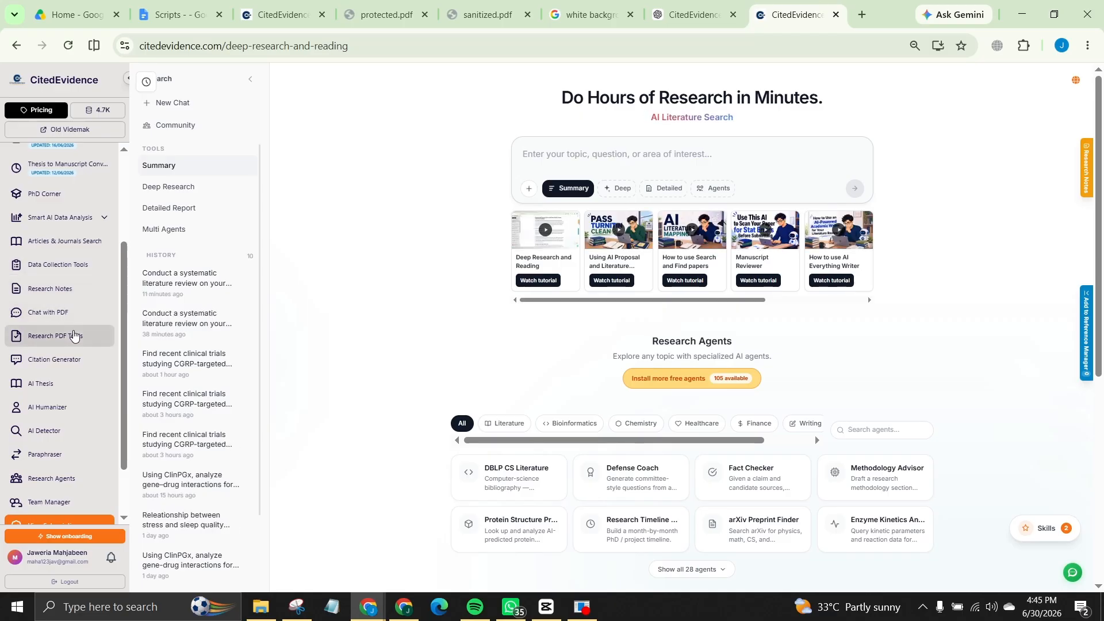
pyautogui.click(72, 336)
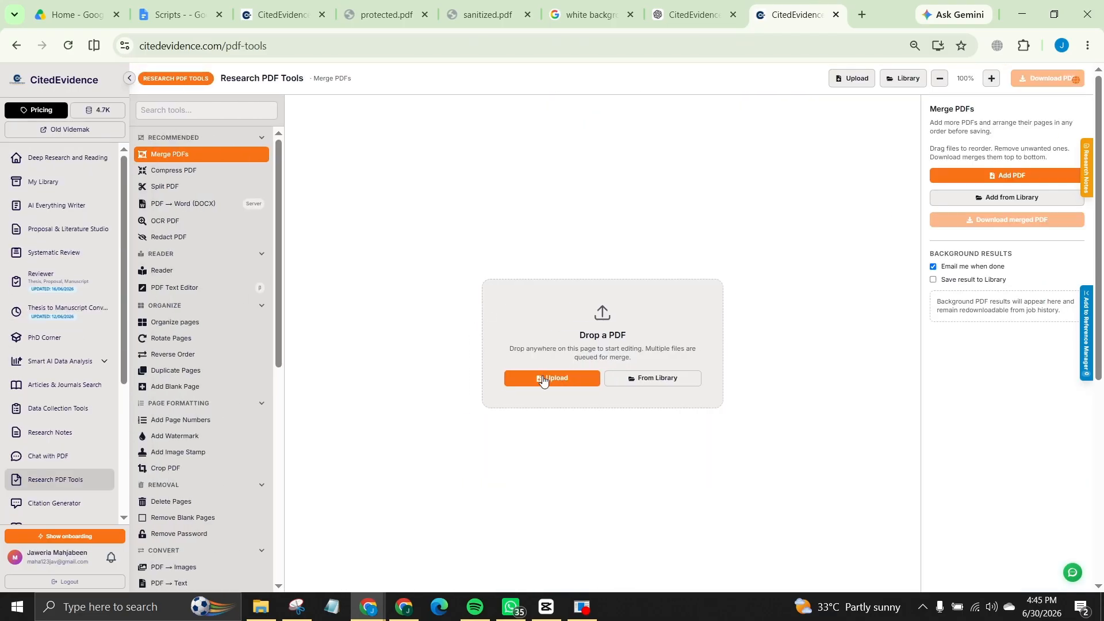
# Step: Upload Sample_Research_Paper_Student_Performance.pdf from the computer into the tools
pyautogui.click(547, 378)
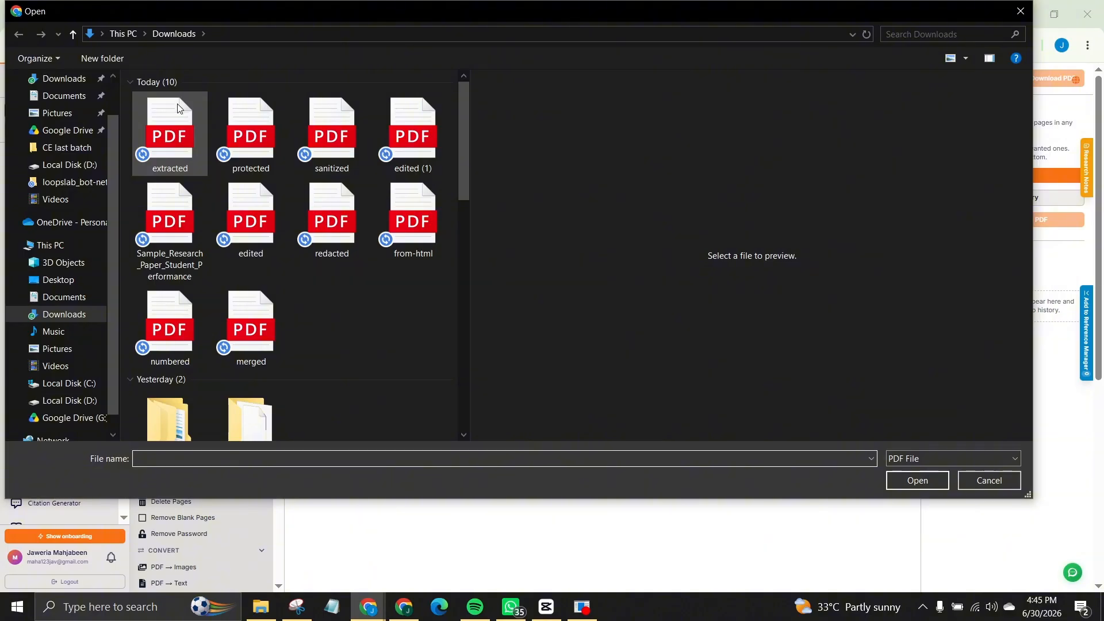
pyautogui.click(154, 217)
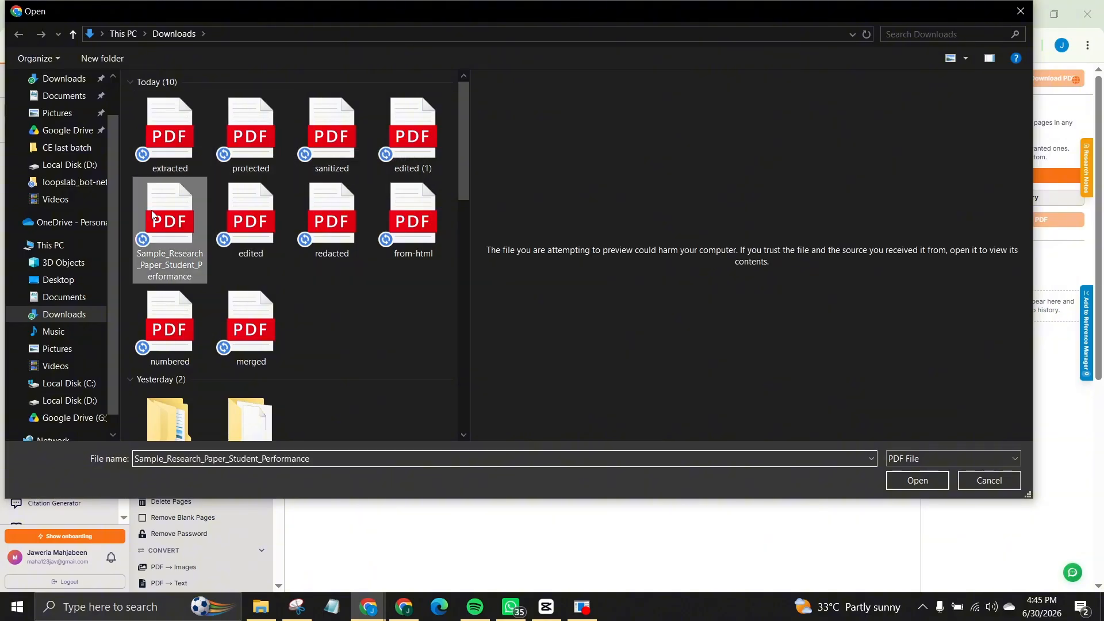
pyautogui.click(909, 481)
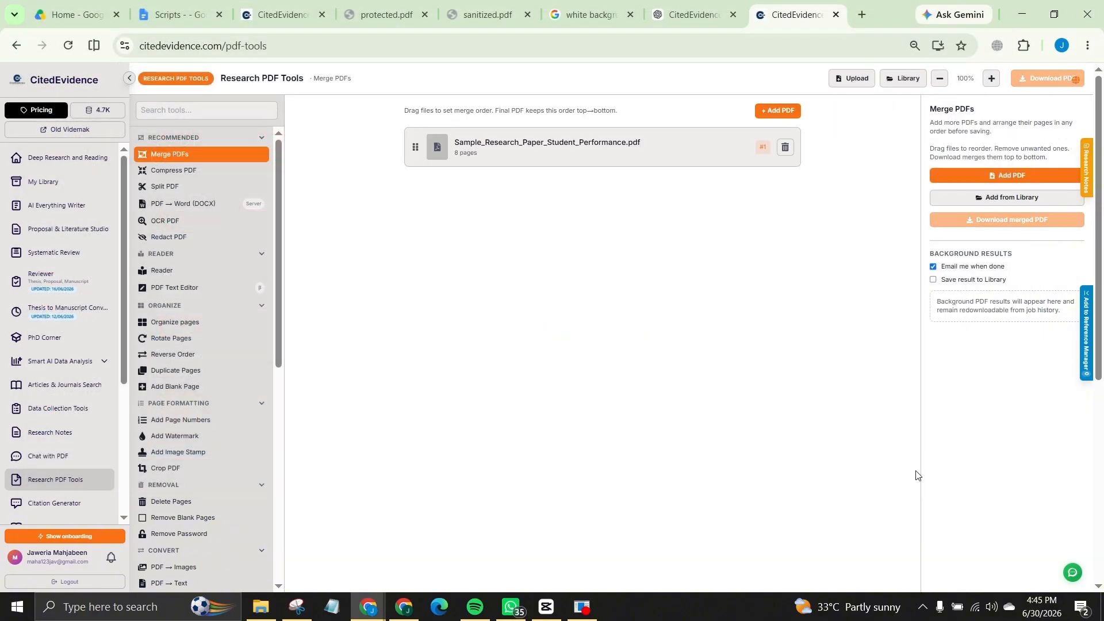
pyautogui.scroll(-4, 178, 239)
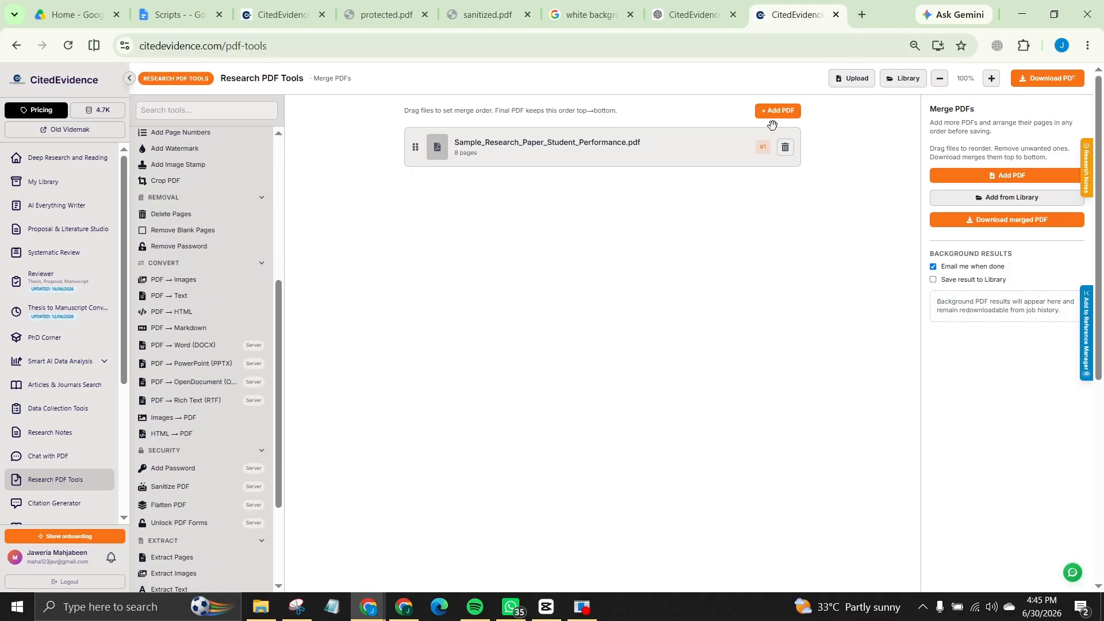
pyautogui.scroll(4, 256, 178)
# Step: Switch to Compress PDF and scroll through the paper's eight pages and the tools list
pyautogui.click(190, 170)
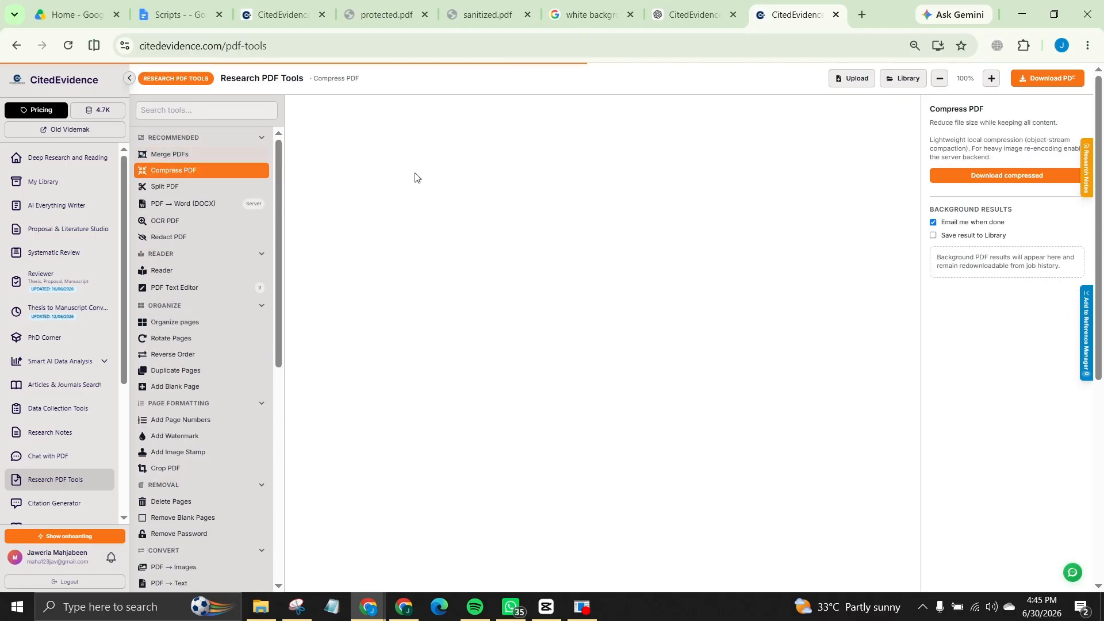
pyautogui.scroll(-20, 607, 171)
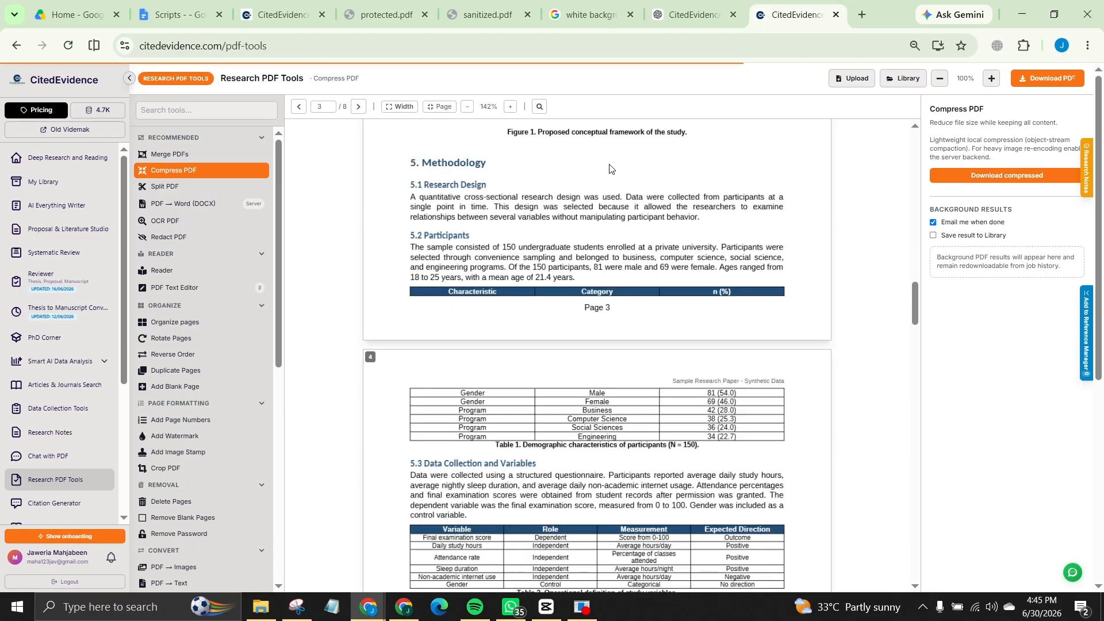
pyautogui.scroll(-15, 476, 239)
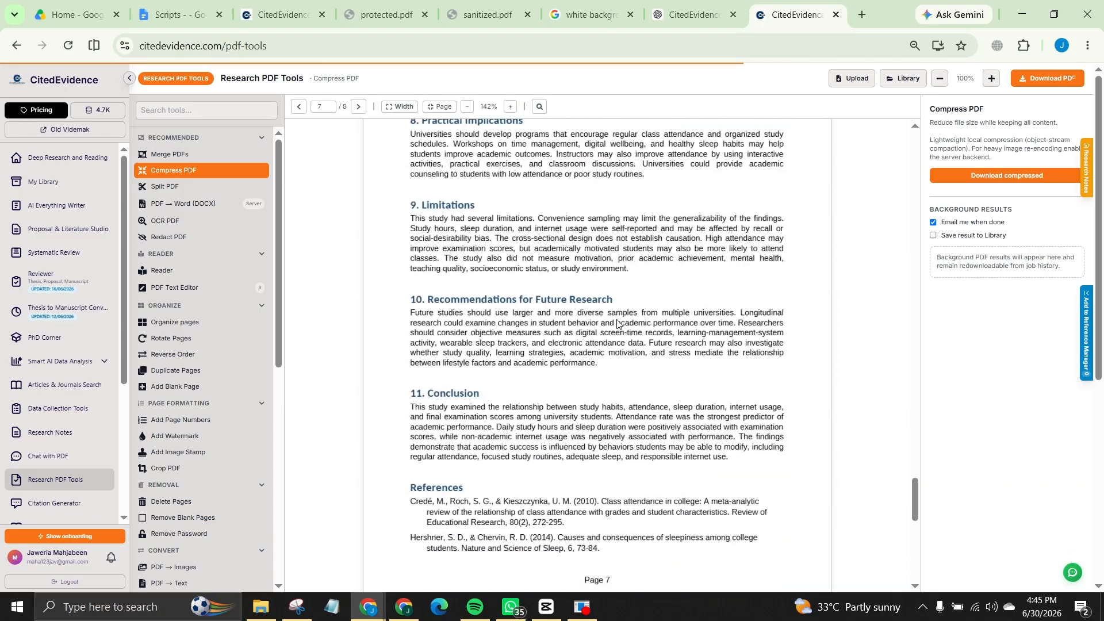
pyautogui.scroll(5, 615, 316)
pyautogui.scroll(15, 616, 307)
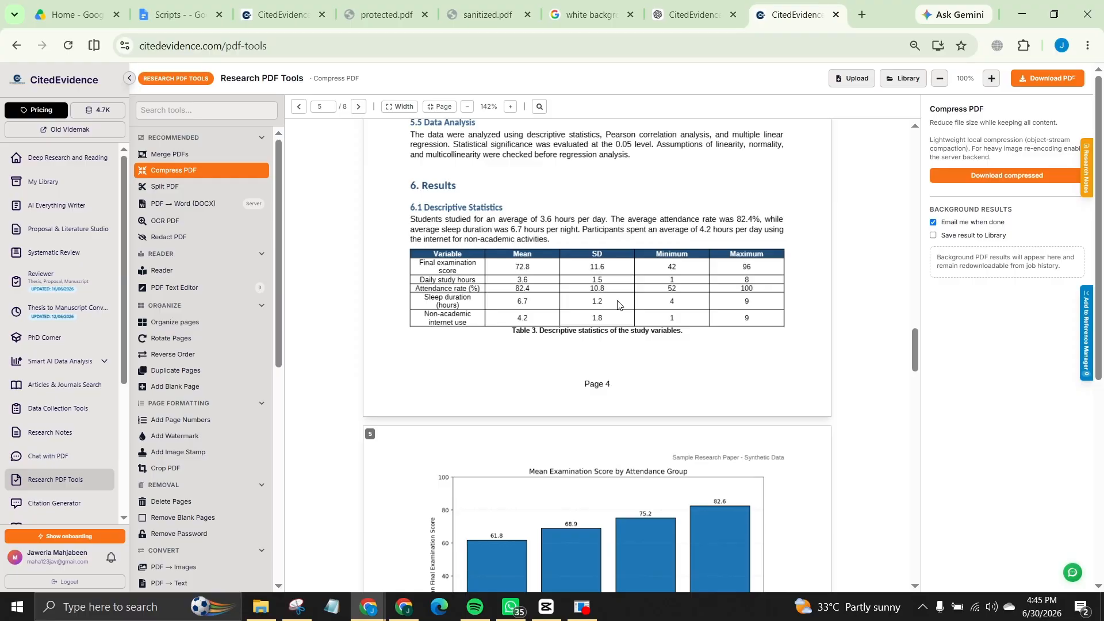
pyautogui.scroll(-8, 267, 281)
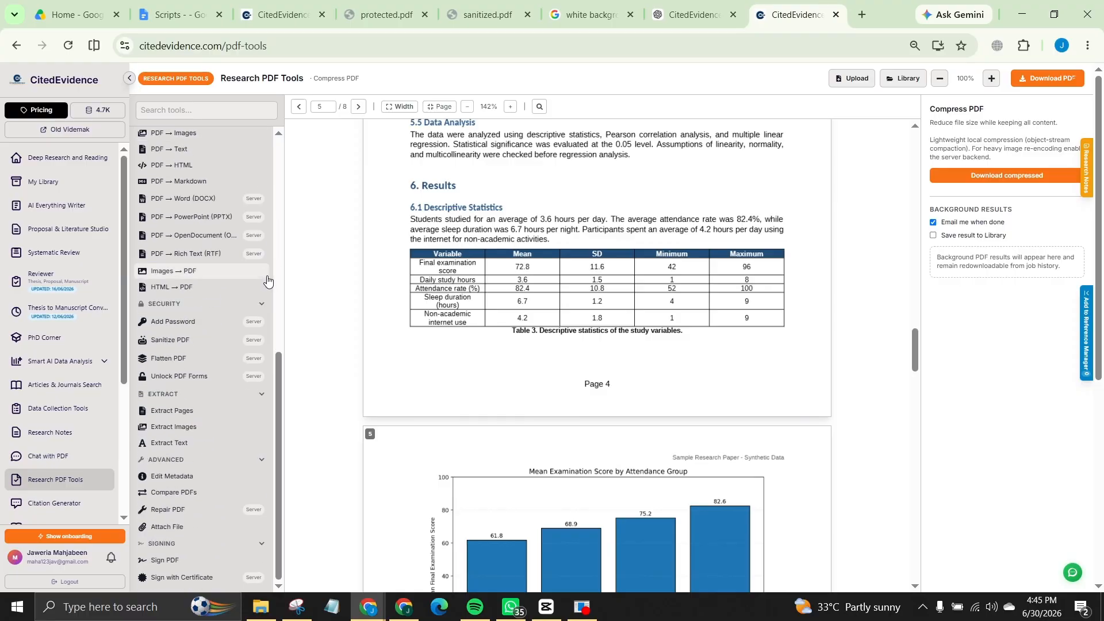
pyautogui.scroll(15, 778, 280)
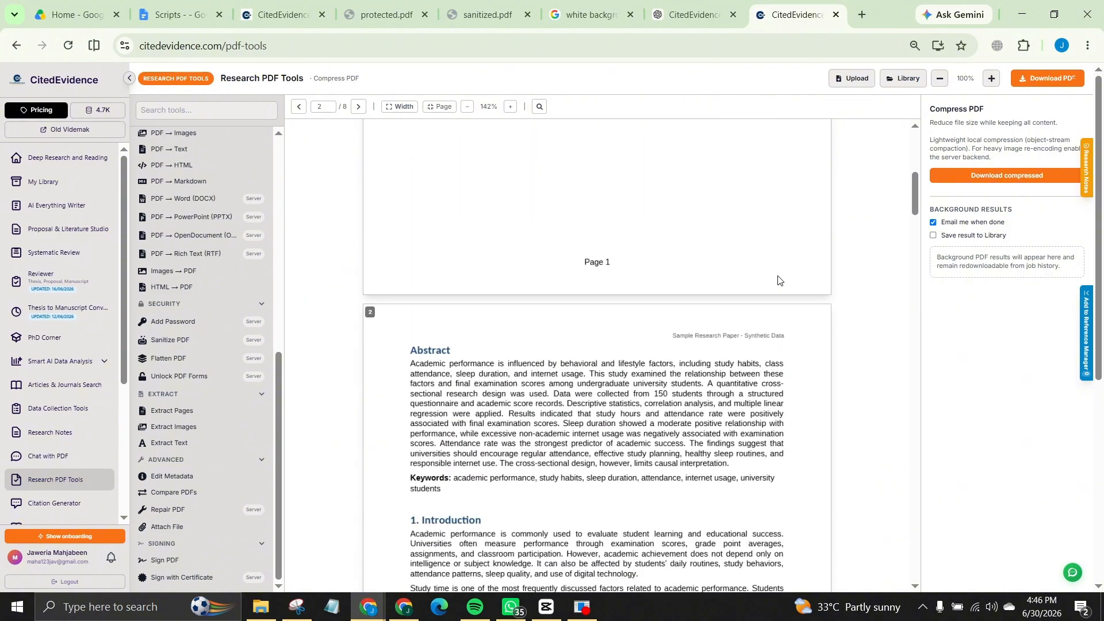
pyautogui.scroll(8, 778, 280)
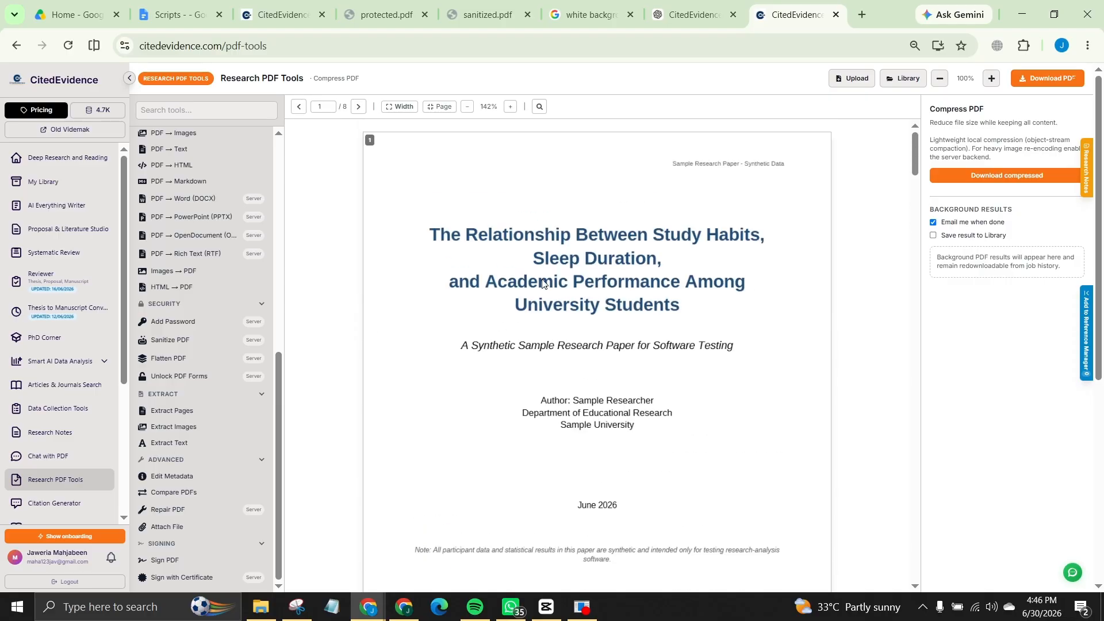
pyautogui.scroll(-4, 191, 339)
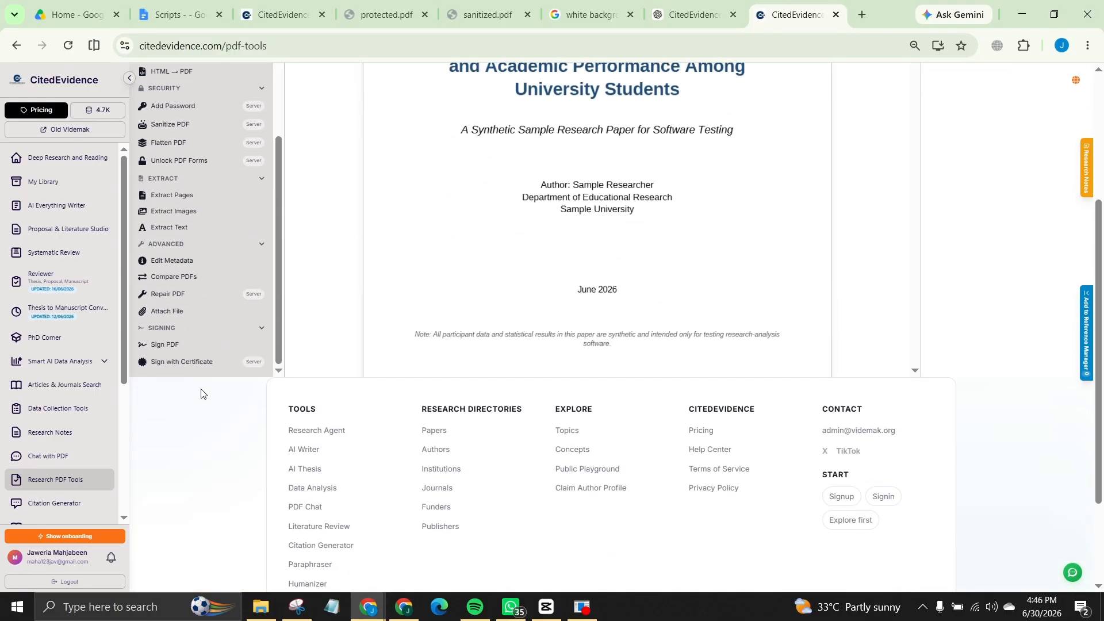
# Step: Open the Sign with Certificate tool
pyautogui.click(174, 361)
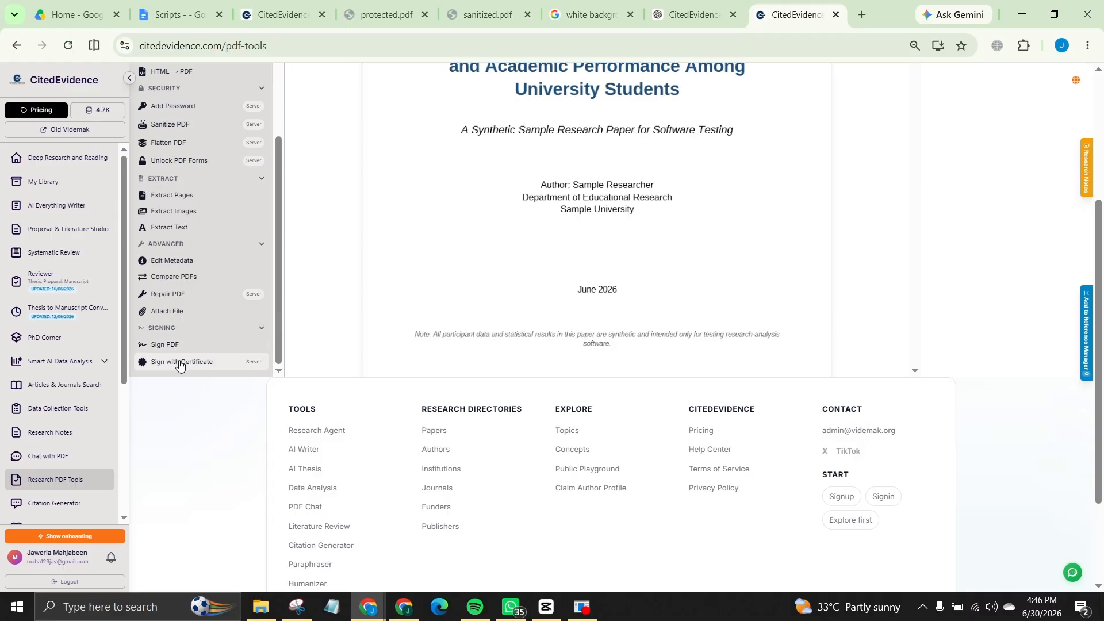
pyautogui.scroll(4, 216, 247)
pyautogui.scroll(-4, 227, 248)
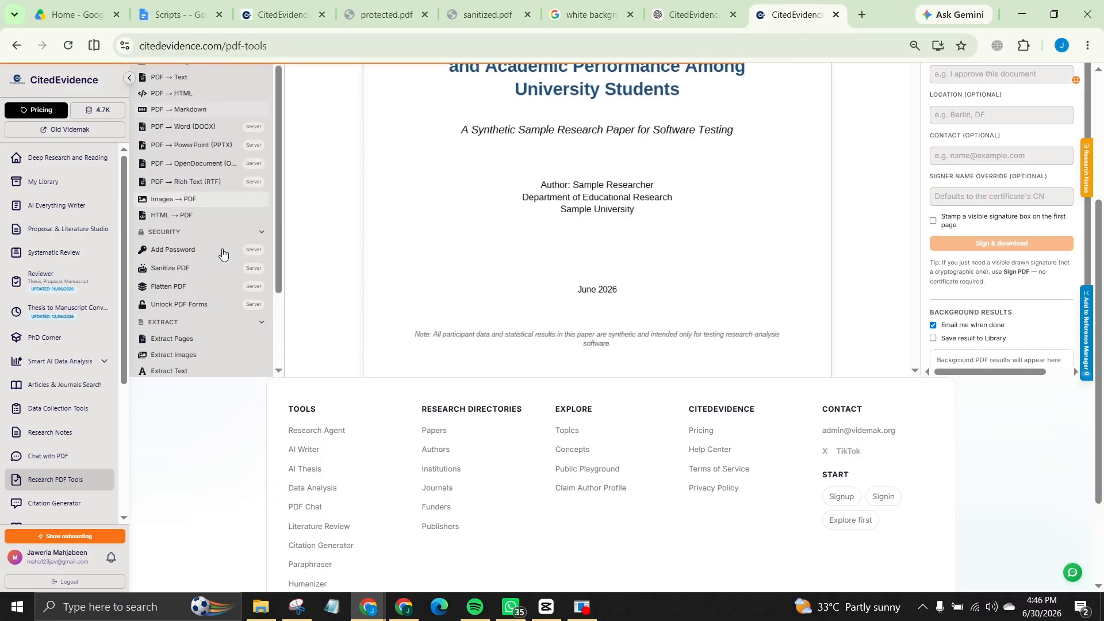
pyautogui.scroll(4, 520, 245)
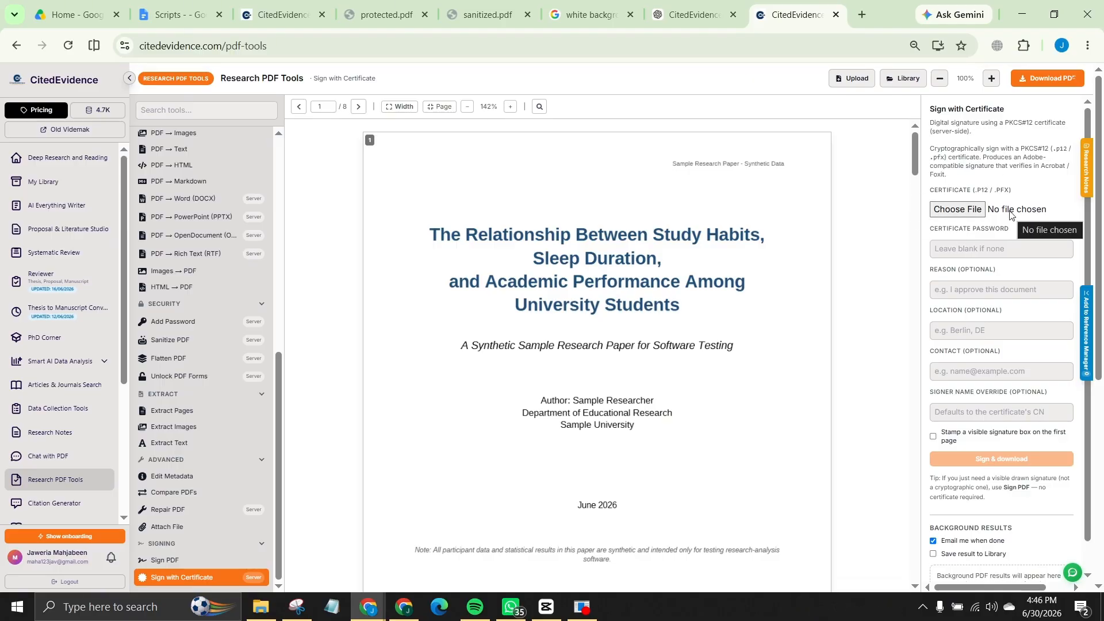
# Step: Enable a visible page-1 signature stamp, 0.25 wide, 0.06 high, at X 0.05, Y 0.85
pyautogui.click(963, 251)
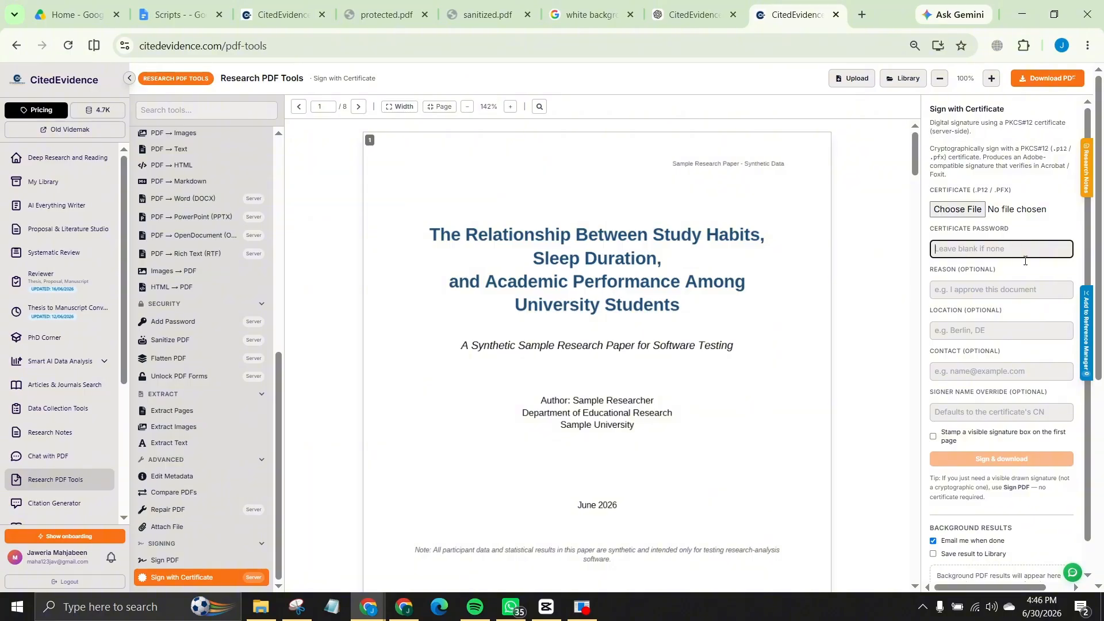
pyautogui.click(1026, 290)
pyautogui.click(1032, 326)
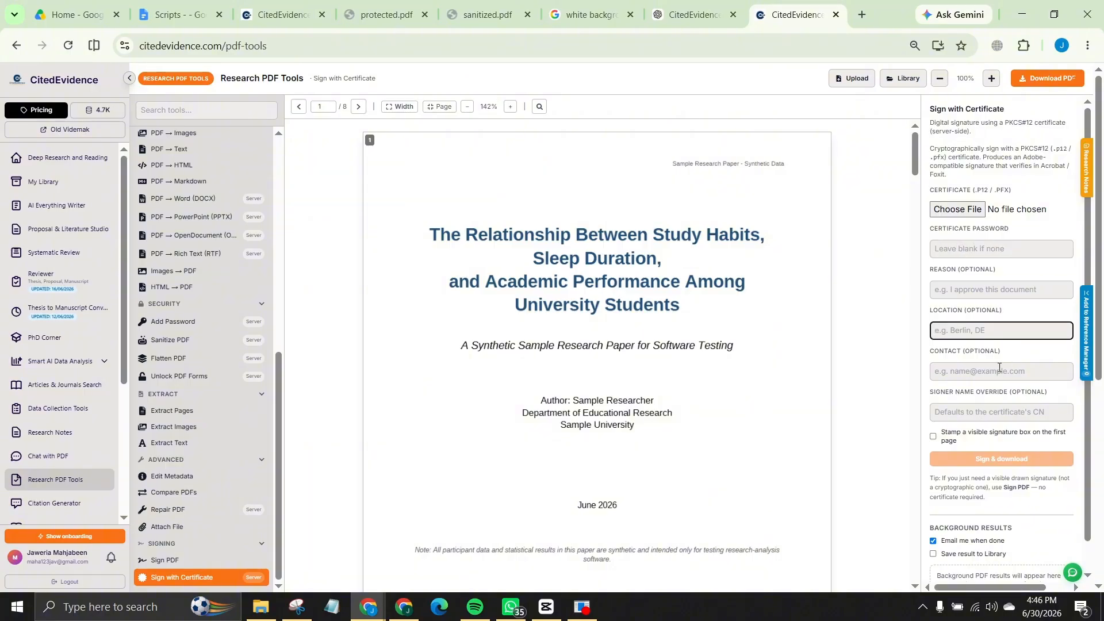
pyautogui.click(999, 367)
pyautogui.click(979, 422)
pyautogui.click(965, 416)
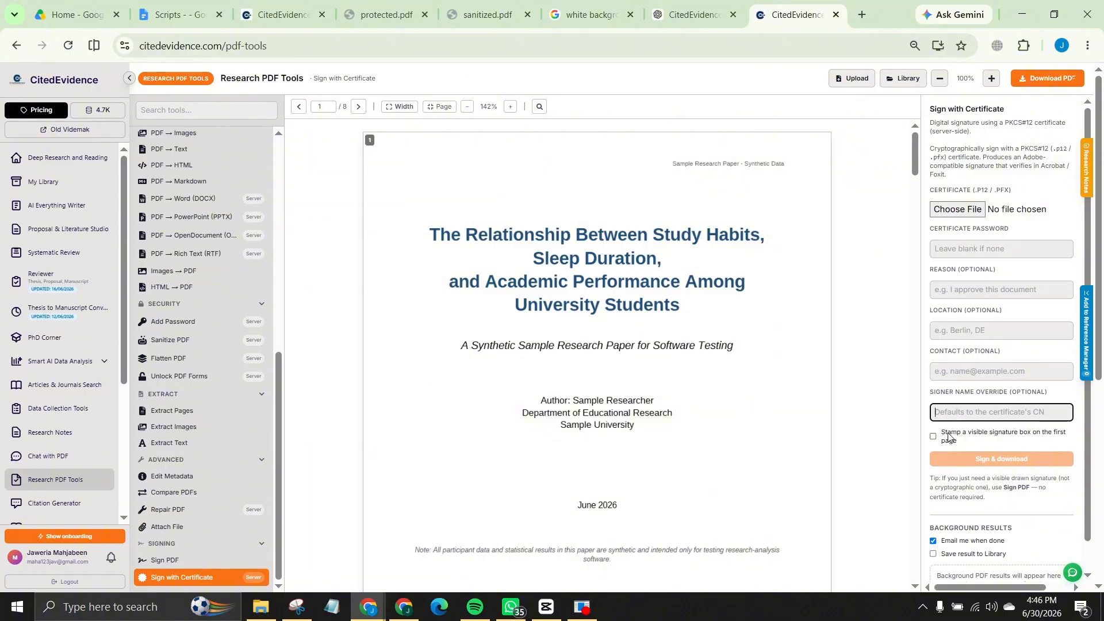
pyautogui.click(947, 438)
pyautogui.scroll(-1, 996, 419)
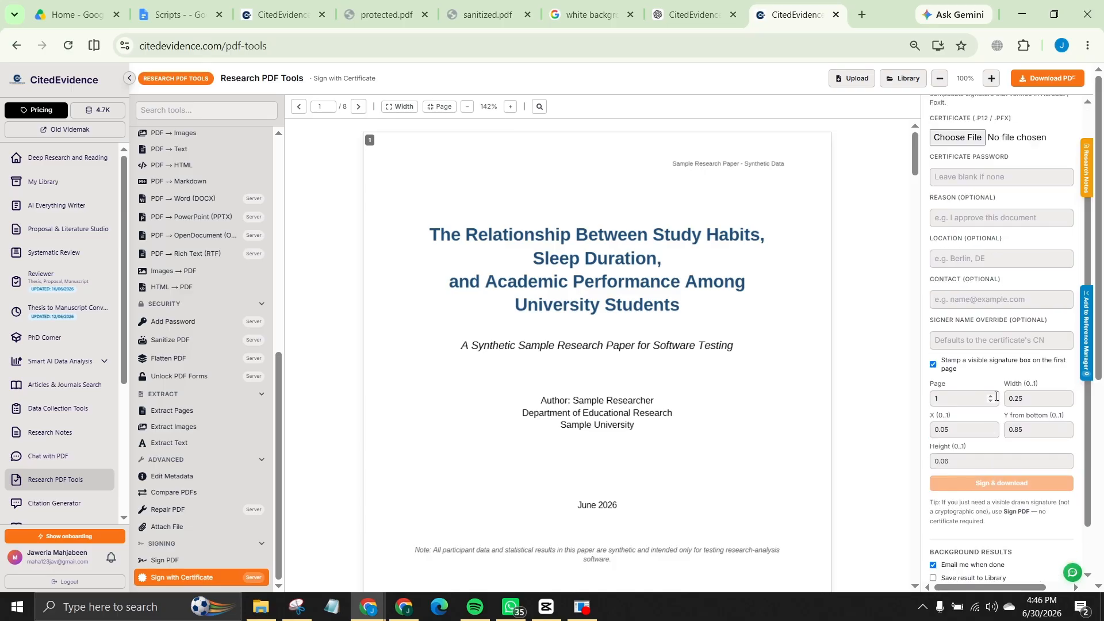
pyautogui.scroll(1, 973, 233)
pyautogui.scroll(-2, 974, 230)
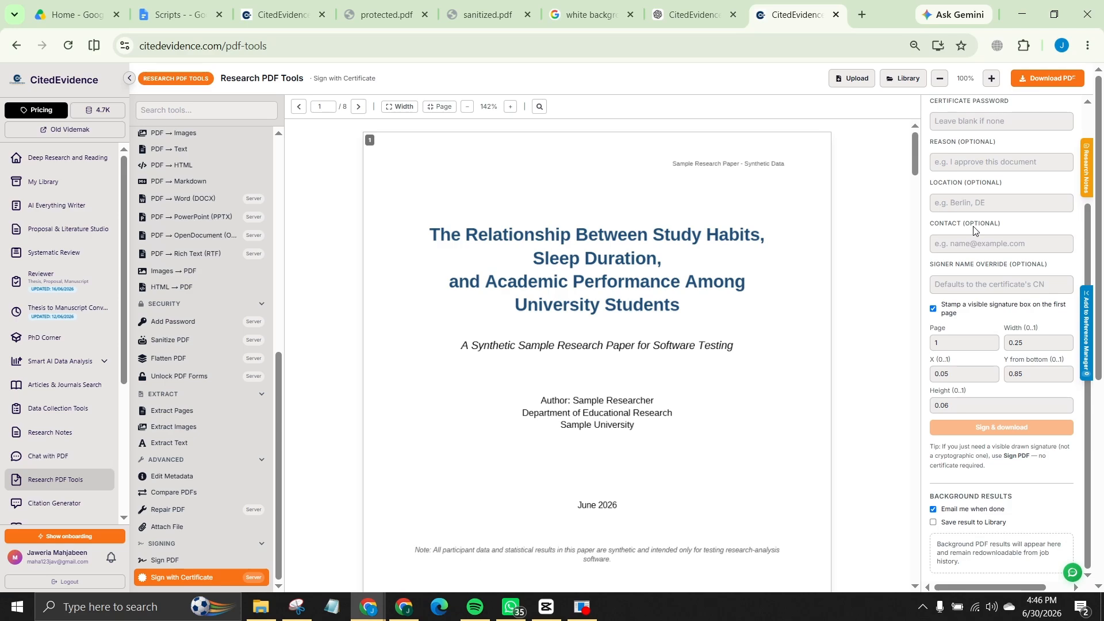
pyautogui.scroll(2, 973, 230)
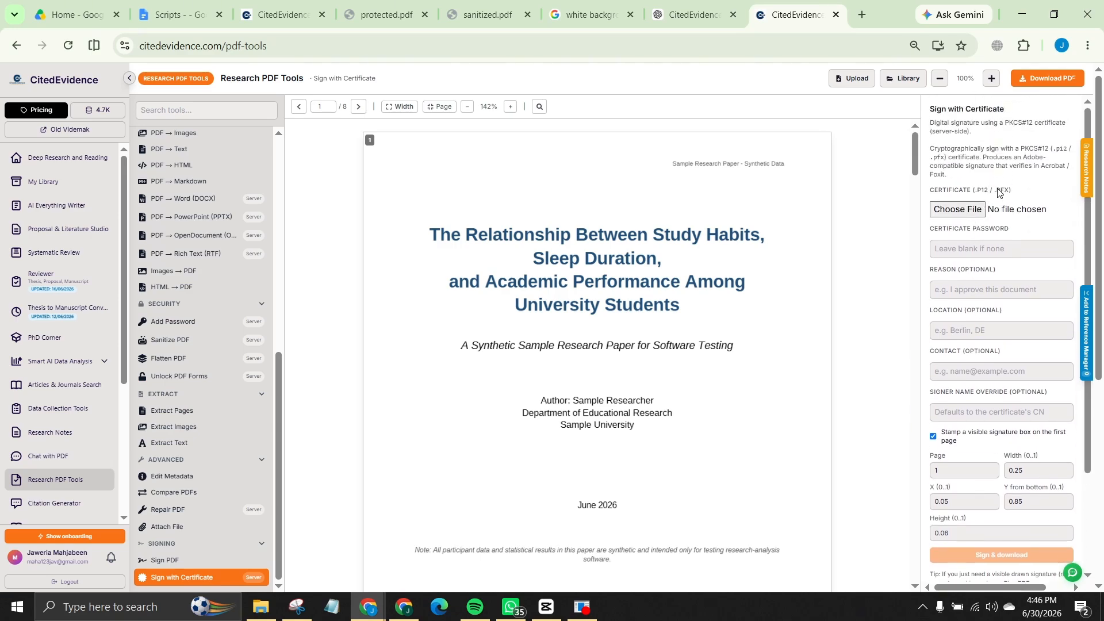
# Step: Enter the certificate password in Certificate Password, then move on to the Reason field
pyautogui.click(957, 246)
pyautogui.write('1')
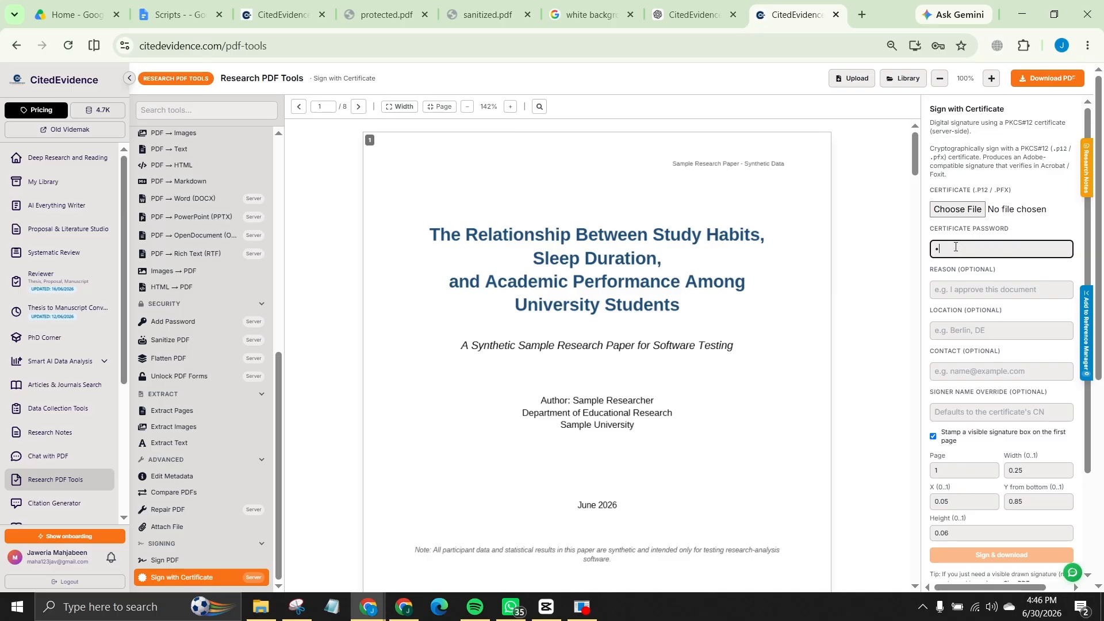
pyautogui.write('4')
pyautogui.click(966, 293)
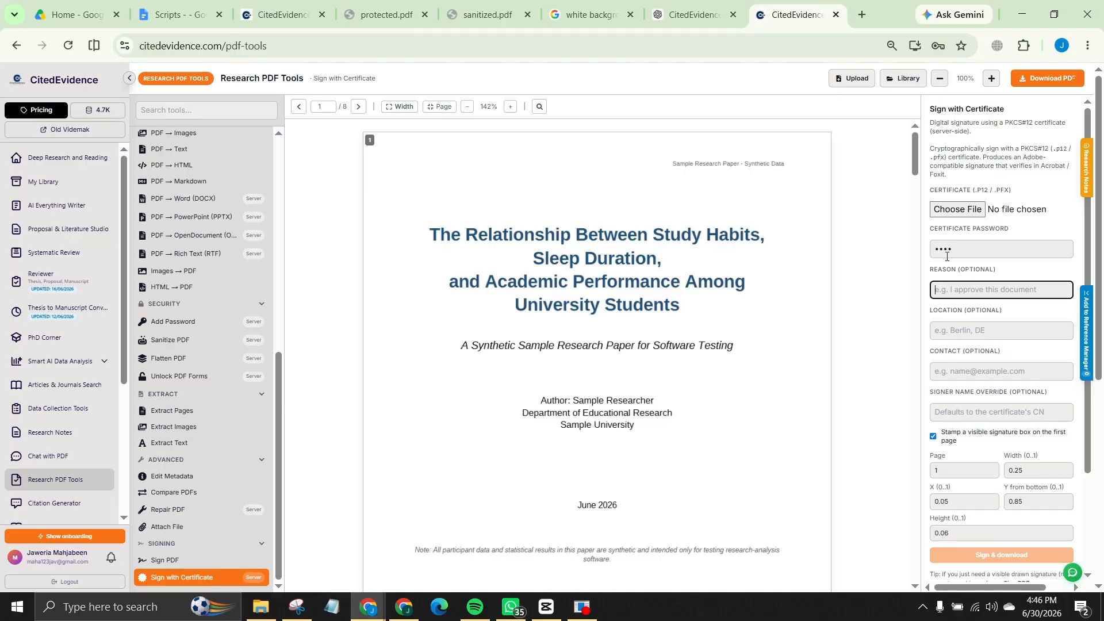
pyautogui.scroll(-1, 948, 256)
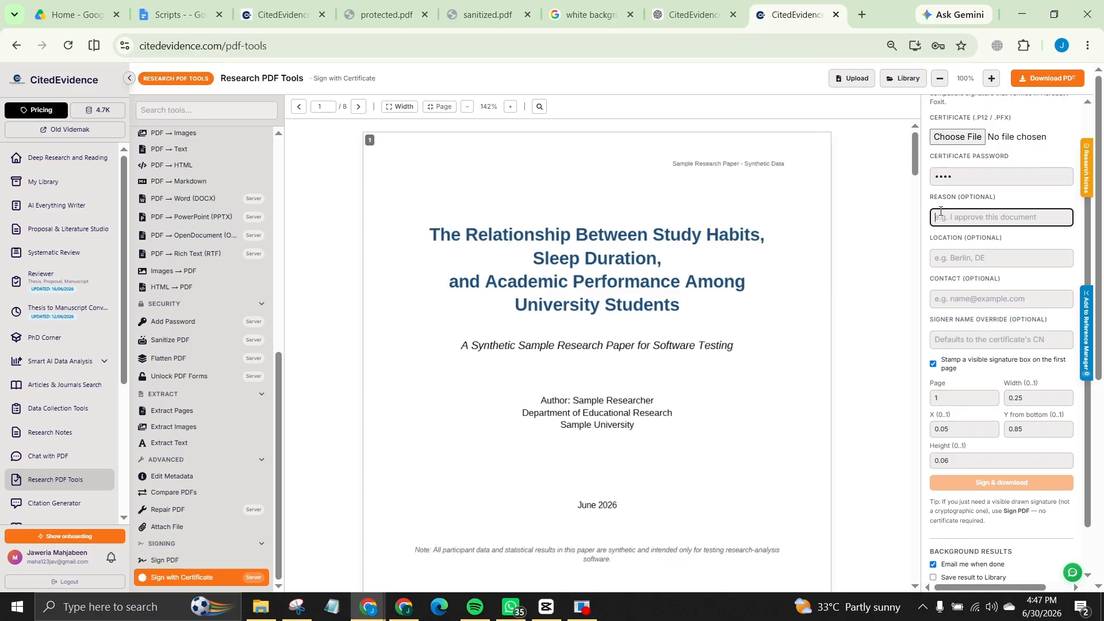
pyautogui.scroll(-1, 938, 190)
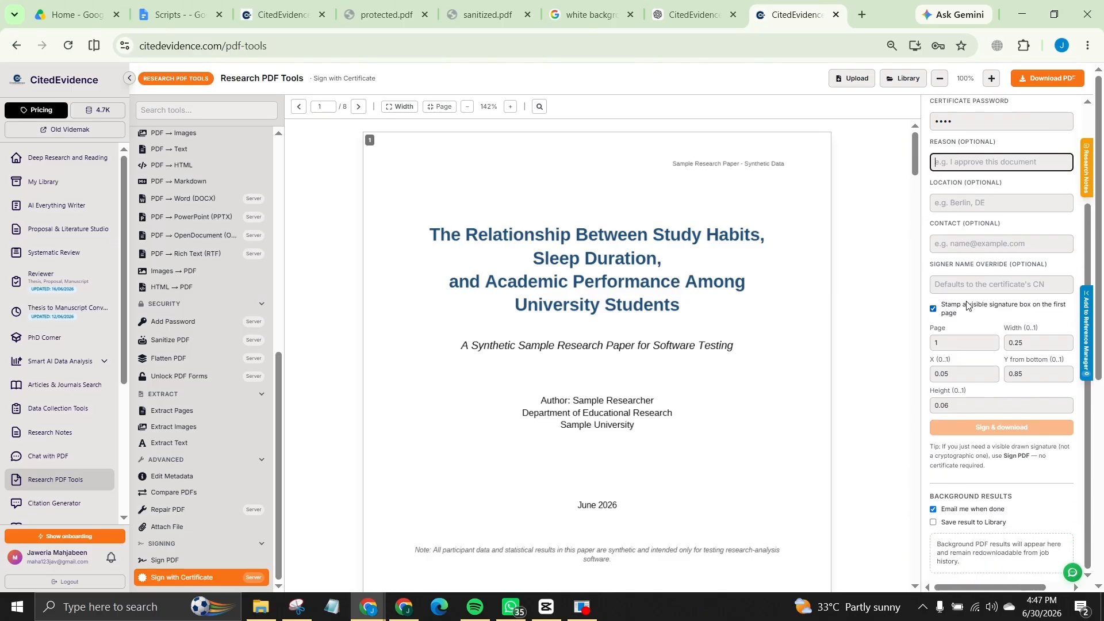
pyautogui.scroll(-1, 925, 279)
pyautogui.scroll(2, 924, 279)
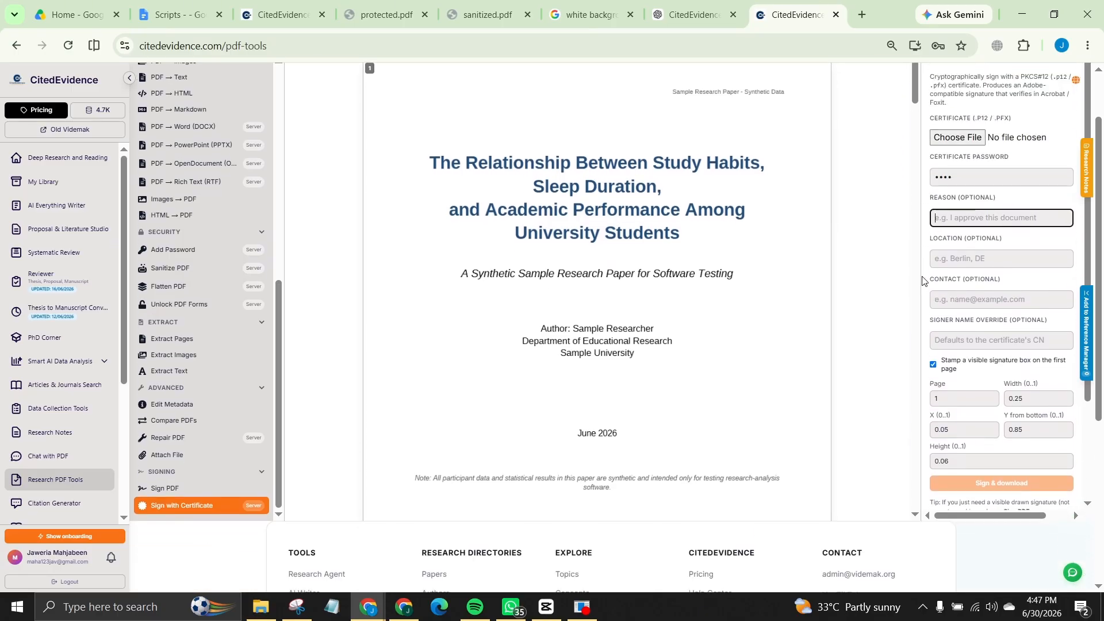
pyautogui.scroll(-1, 922, 274)
pyautogui.scroll(-2, 923, 274)
pyautogui.scroll(1, 909, 263)
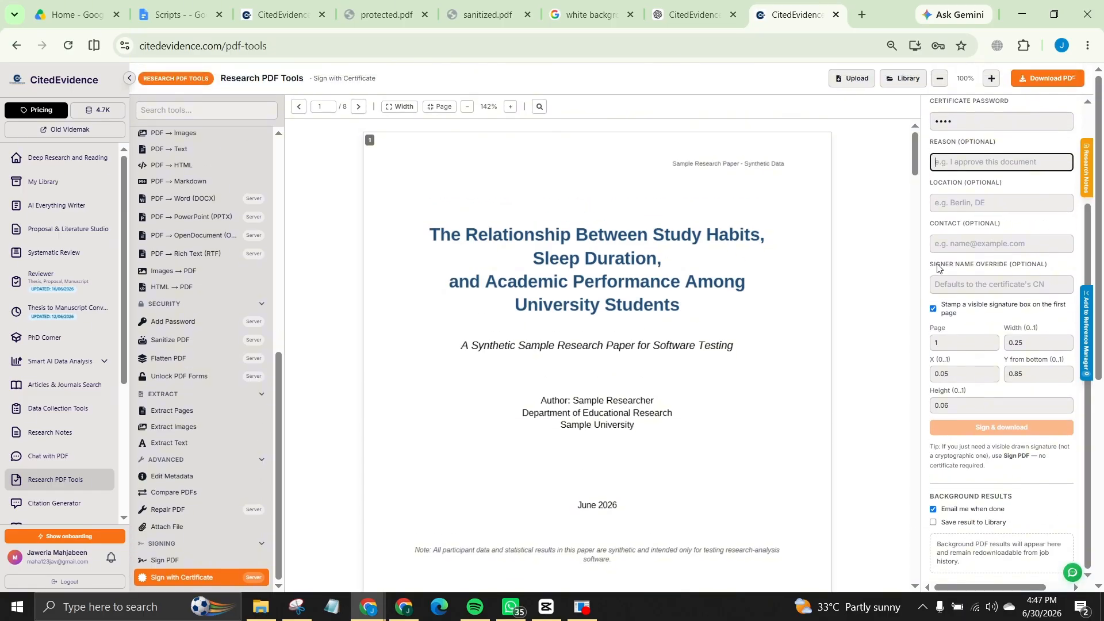
pyautogui.scroll(-1, 958, 263)
pyautogui.scroll(-1, 959, 263)
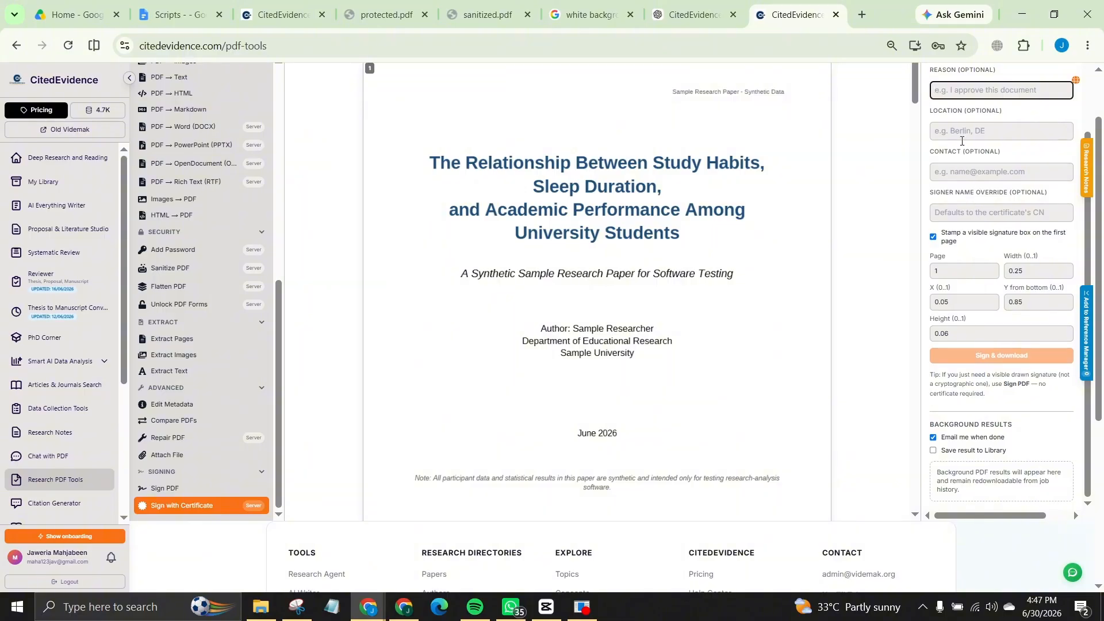
# Step: Type 'approved for' into the Reason (optional) field
pyautogui.scroll(-1, 990, 164)
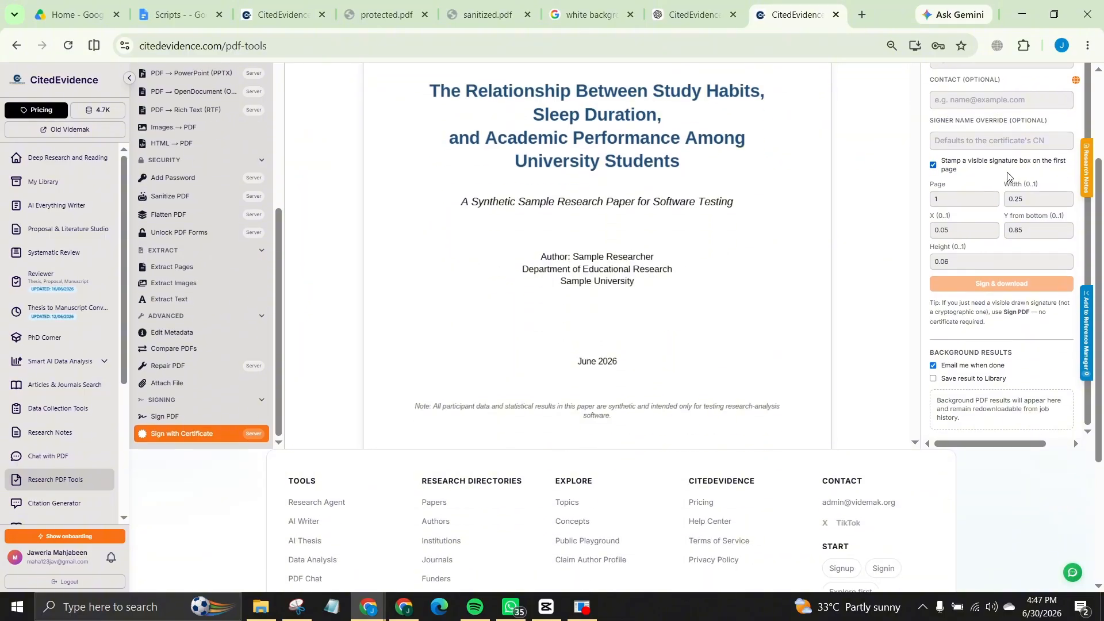
pyautogui.scroll(2, 900, 208)
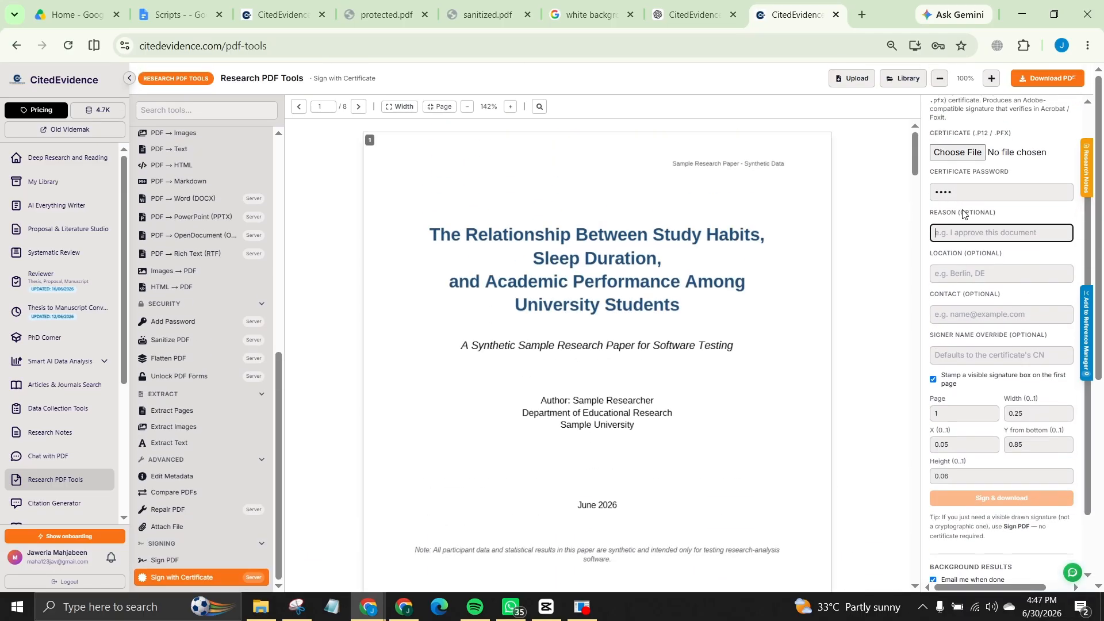
pyautogui.write('a')
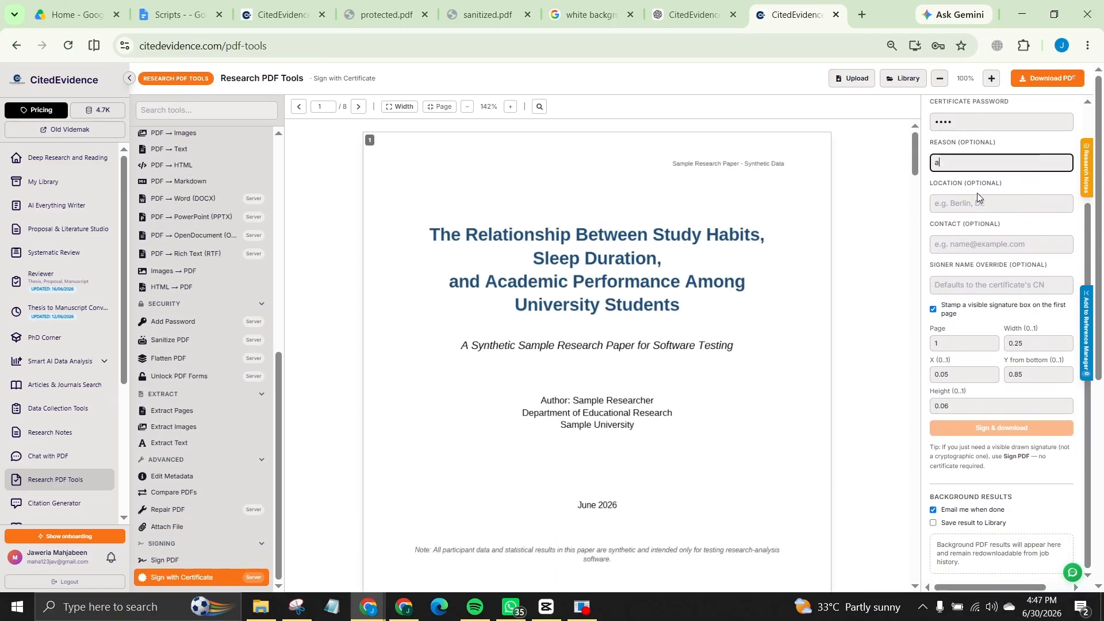
pyautogui.write('pproved for researc')
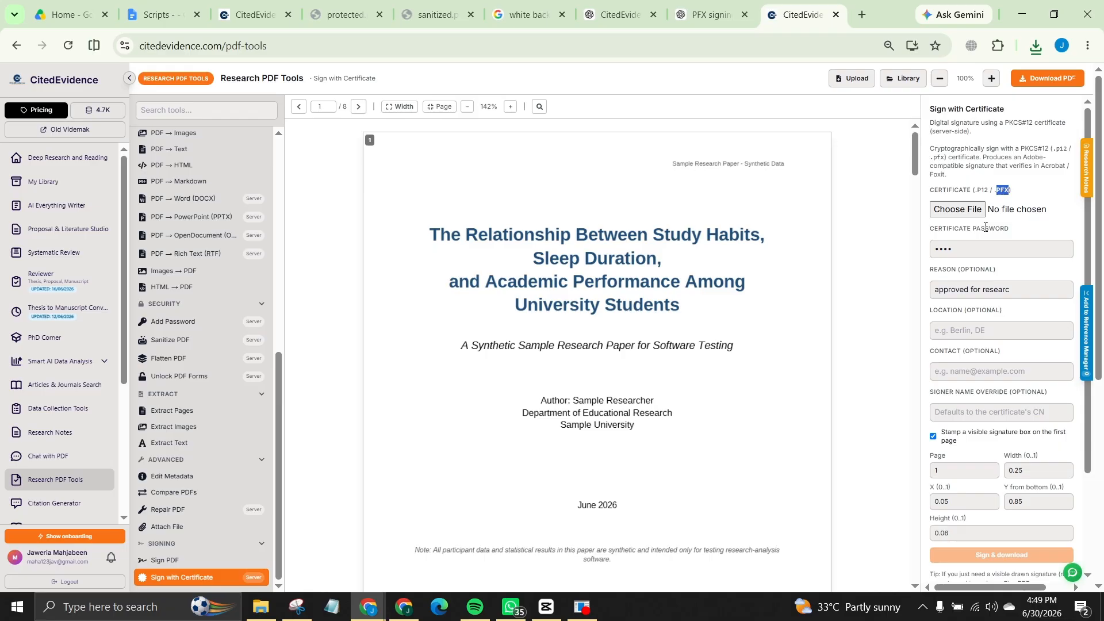
# Step: Attach the test signing certificate .pfx from the Downloads folder
pyautogui.click(958, 209)
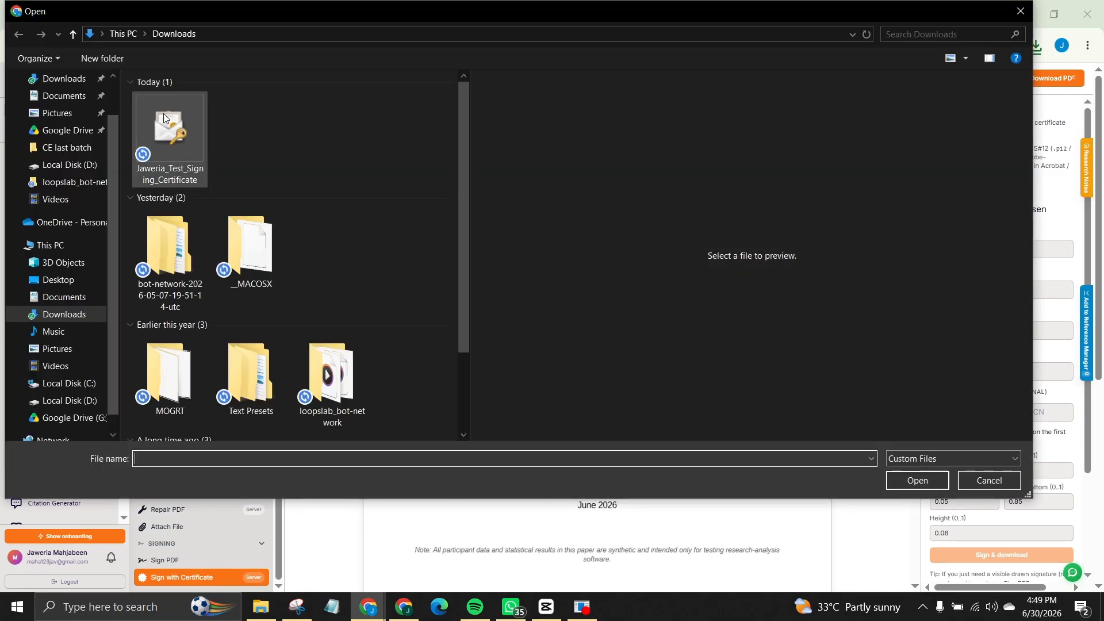
pyautogui.click(172, 118)
pyautogui.click(914, 480)
pyautogui.scroll(-1, 997, 337)
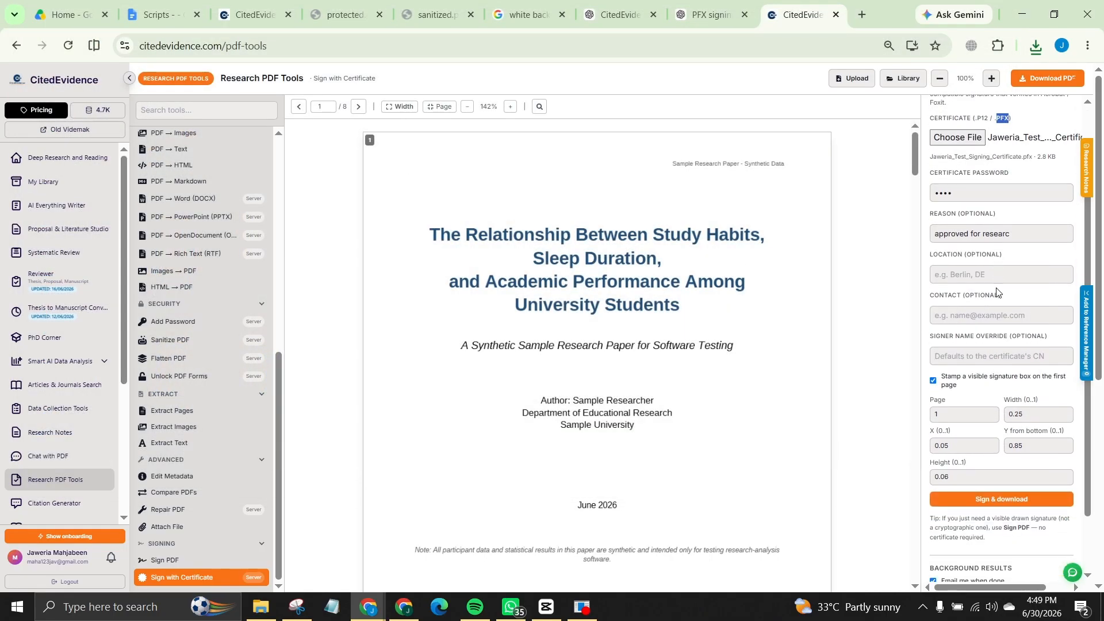
pyautogui.click(972, 317)
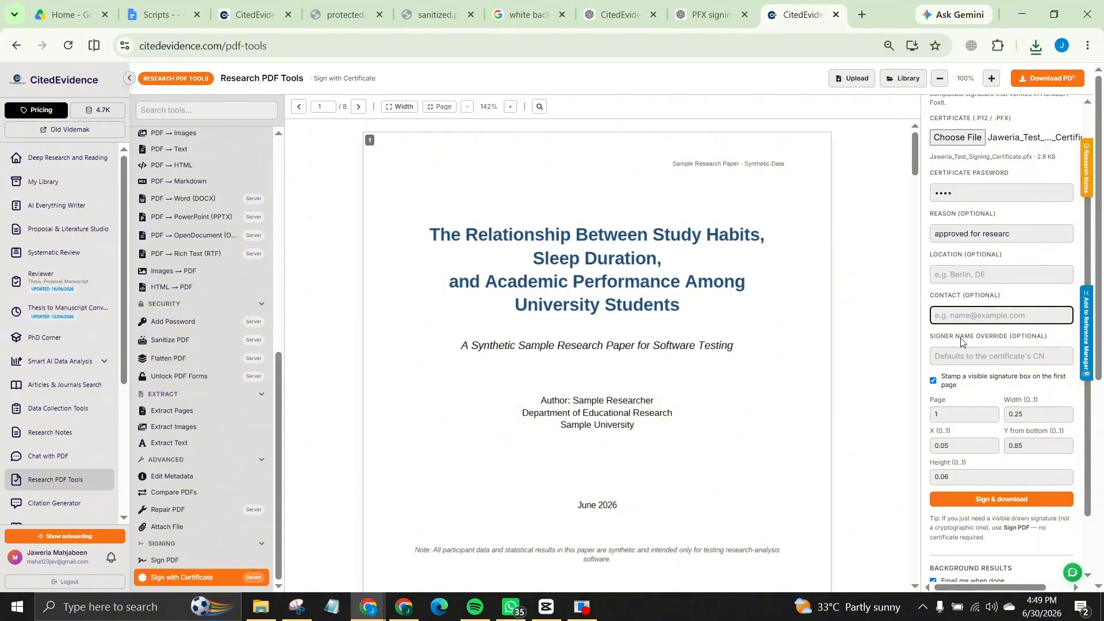
pyautogui.click(1029, 357)
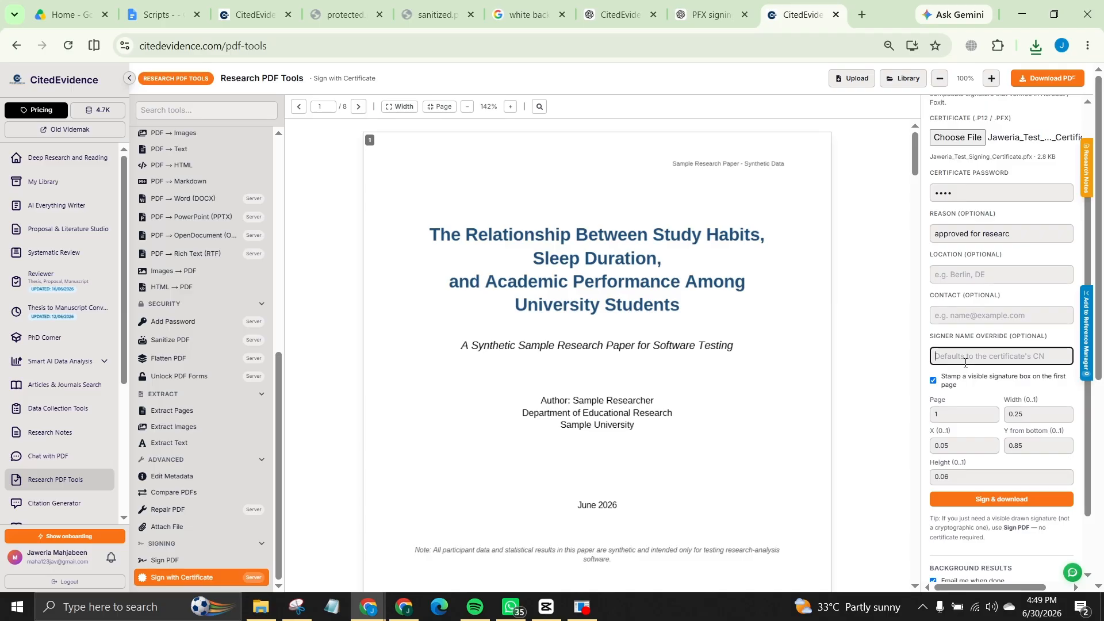
# Step: Enter the signer's name in Signer Name Override, fixing its mistyped capital letter
pyautogui.write('JUlian')
pyautogui.click(945, 356)
pyautogui.press('BackSpace')
pyautogui.write('u')
pyautogui.moveTo(941, 354); pyautogui.dragTo(946, 353)
pyautogui.write('u')
pyautogui.click(978, 360)
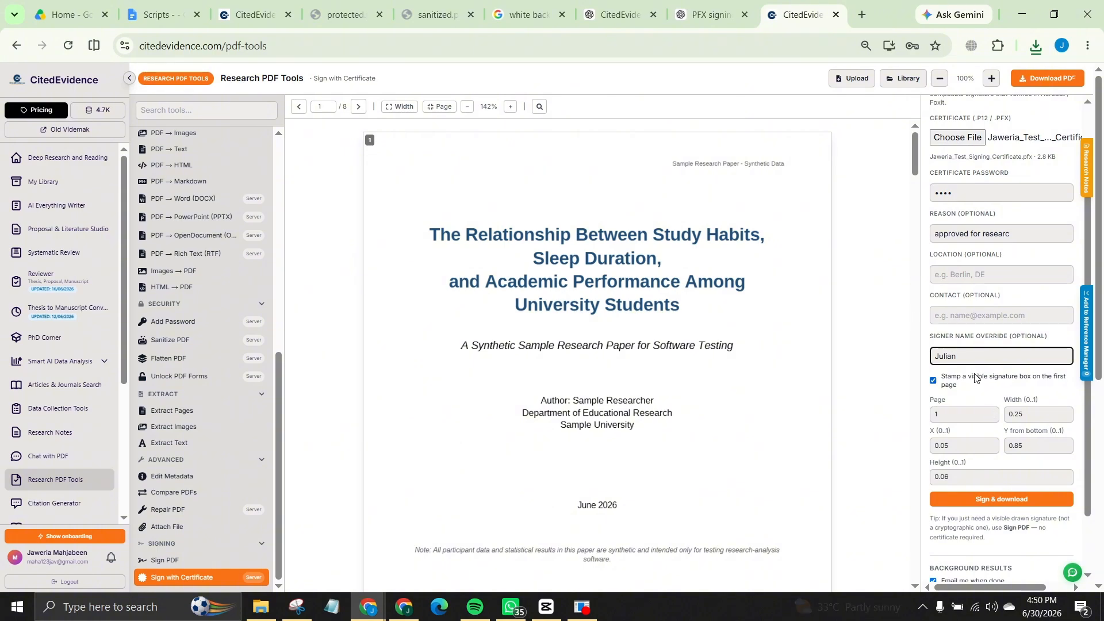
# Step: Sign the paper with the certificate and visible page-1 stamp
pyautogui.scroll(-1, 1005, 436)
pyautogui.scroll(-1, 1005, 436)
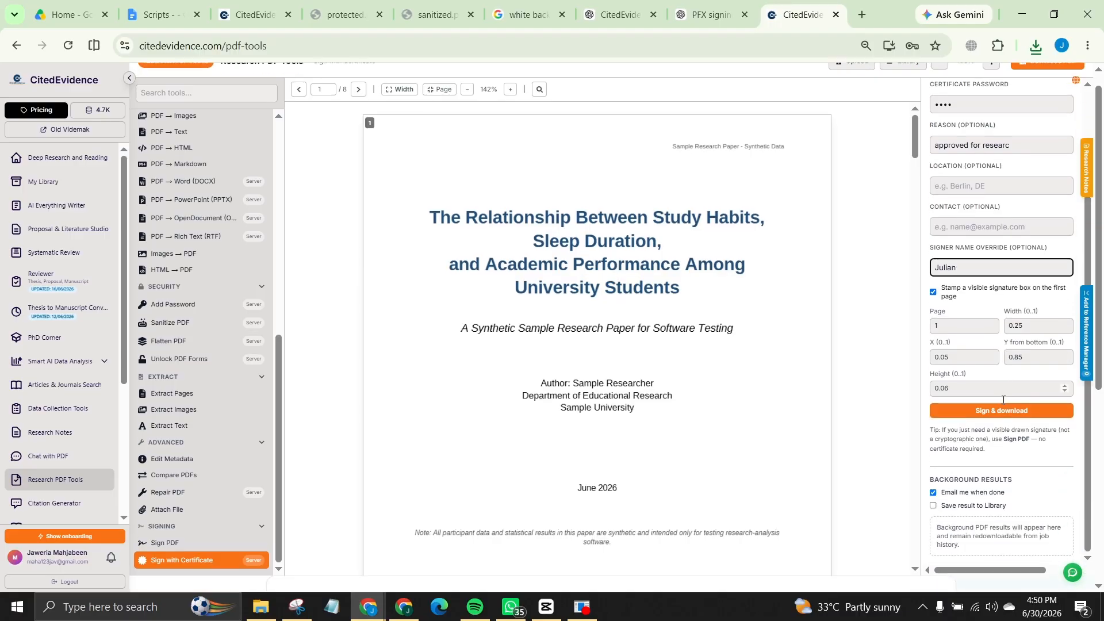
pyautogui.scroll(1, 1003, 402)
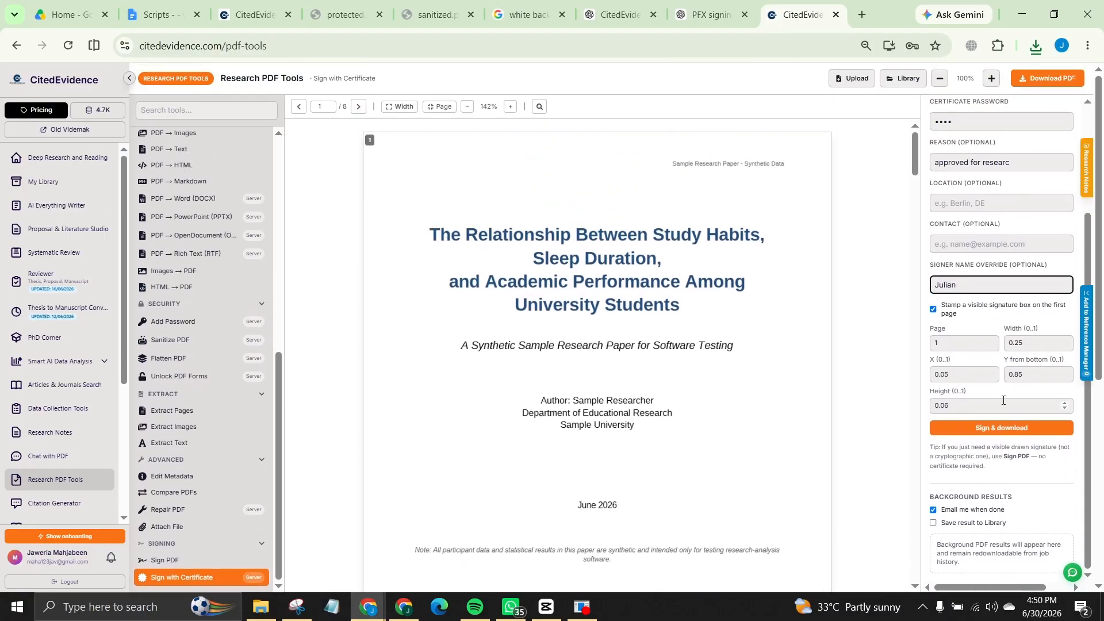
pyautogui.scroll(-1, 1003, 400)
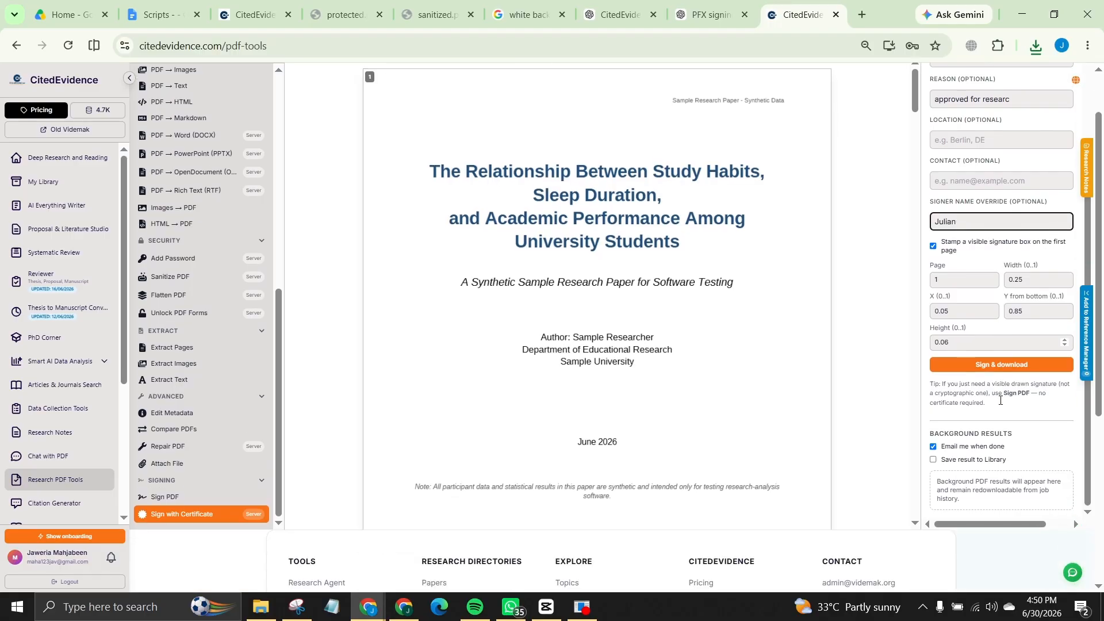
pyautogui.scroll(2, 990, 383)
pyautogui.scroll(-2, 990, 388)
pyautogui.scroll(1, 809, 308)
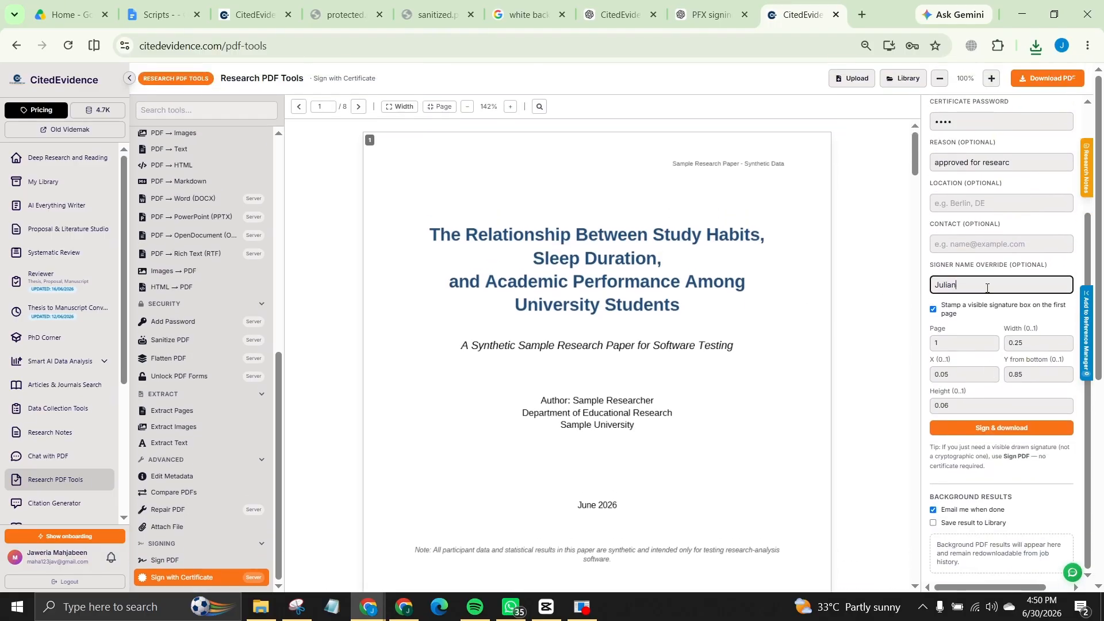
pyautogui.scroll(-1, 987, 288)
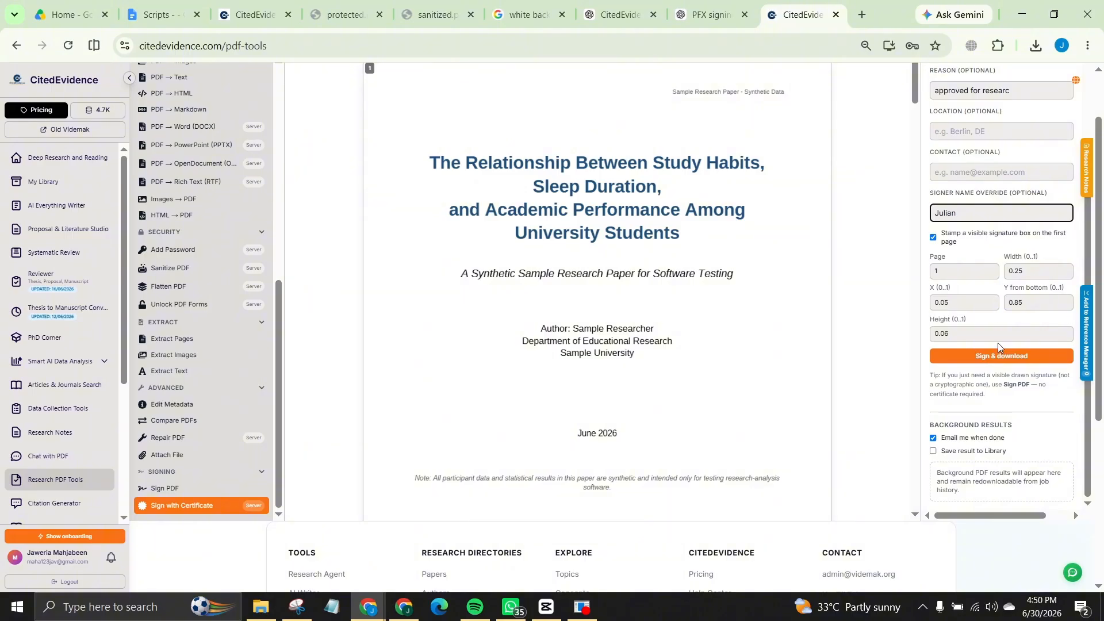
pyautogui.scroll(1, 1010, 305)
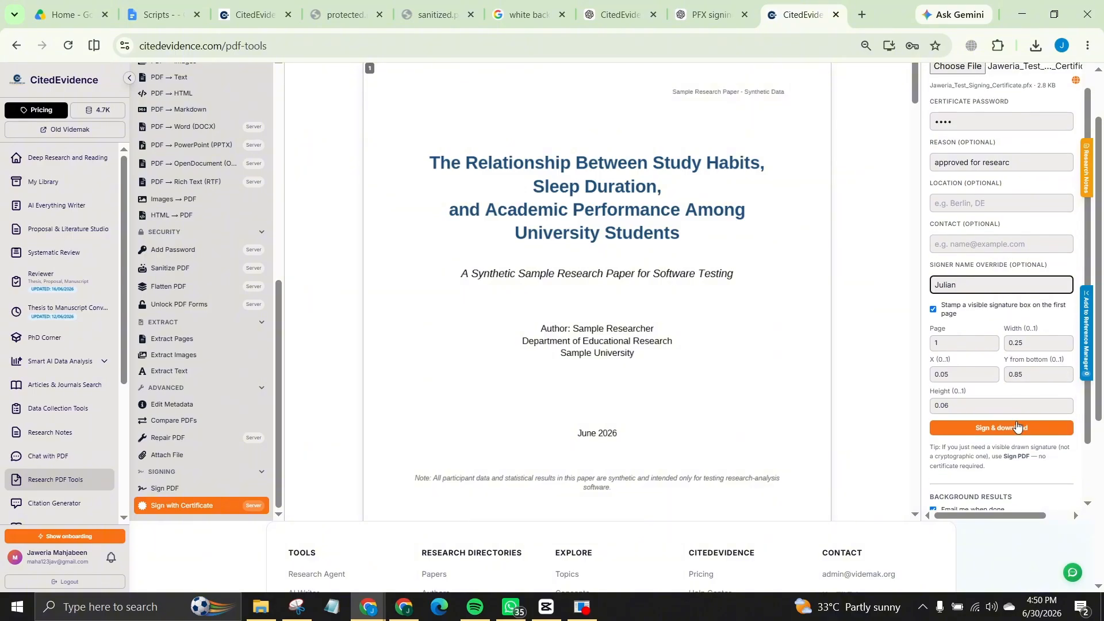
pyautogui.click(1015, 426)
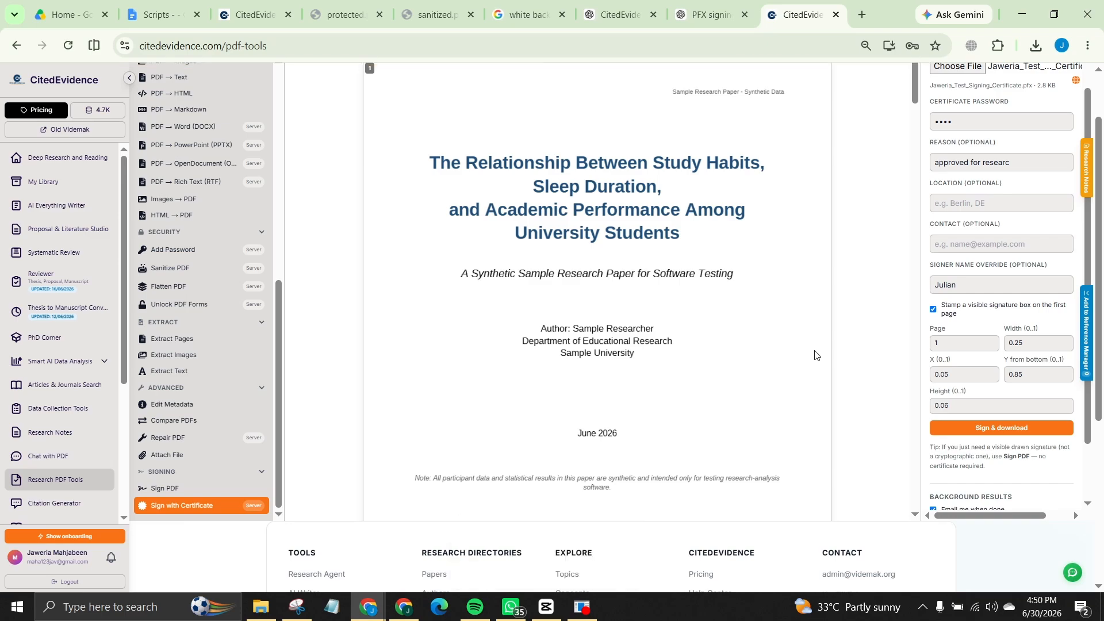
# Step: Download the signed edited (2).pdf, review pages 5–7, then return to CitedEvidence
pyautogui.scroll(3, 855, 327)
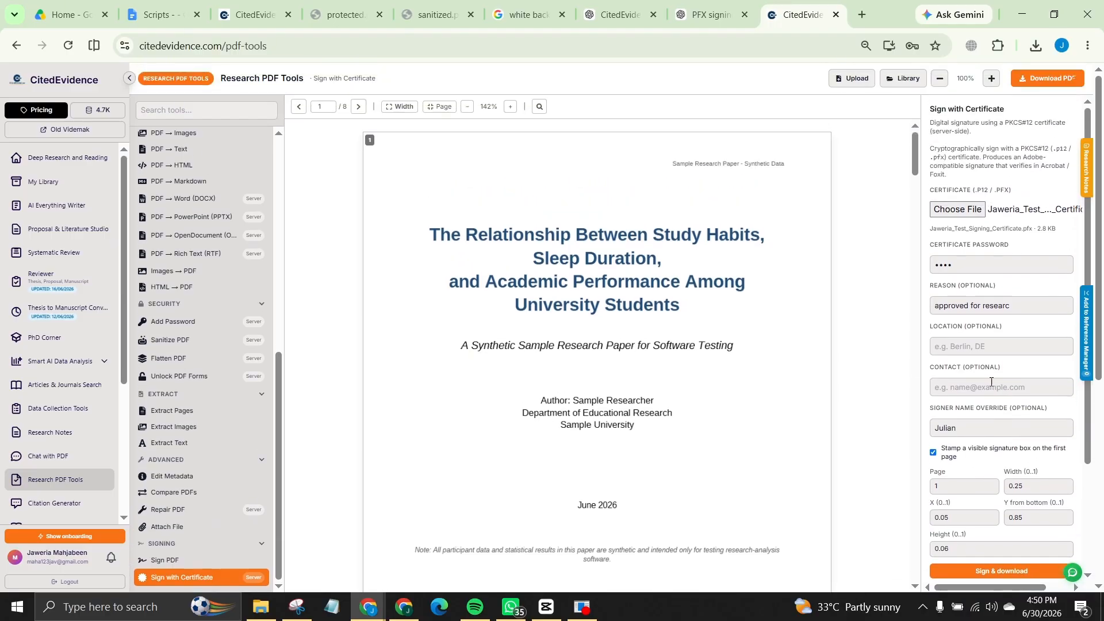
pyautogui.click(1062, 79)
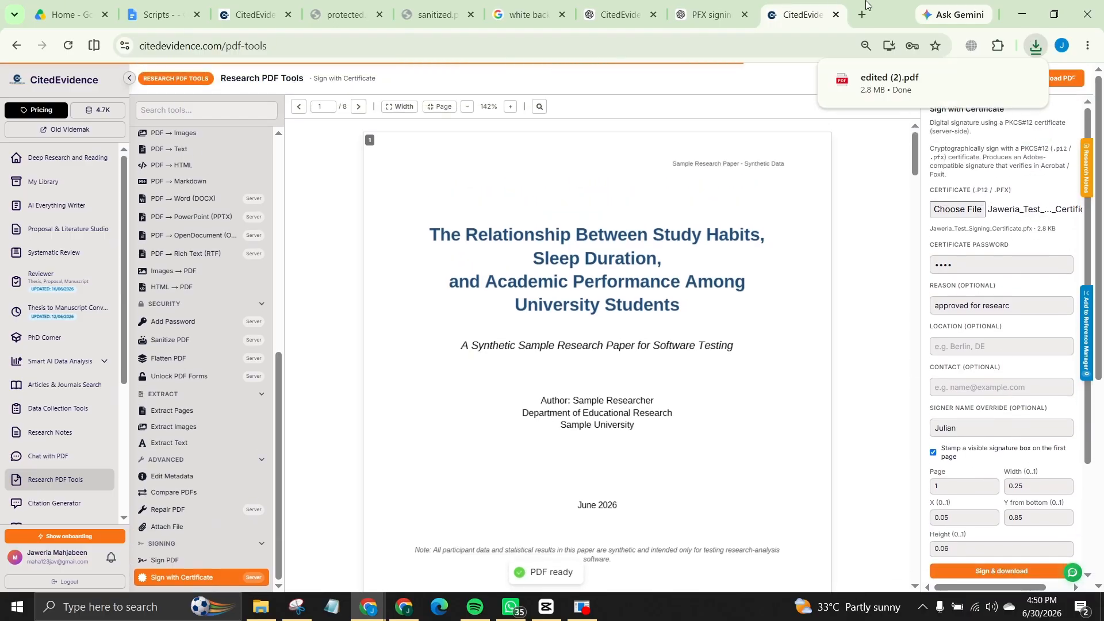
pyautogui.click(876, 80)
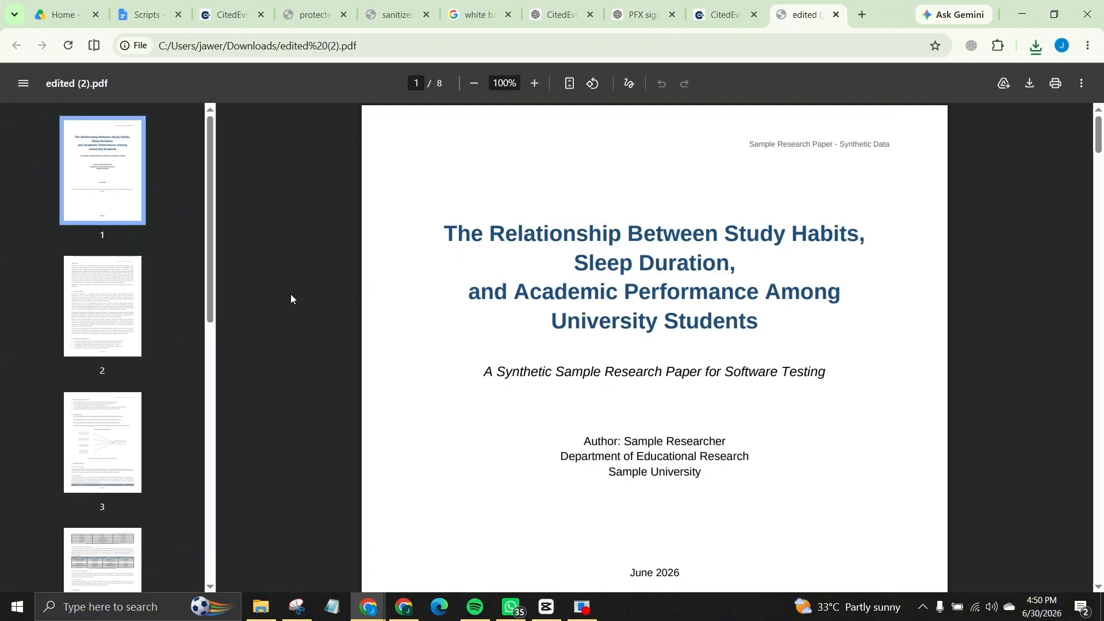
pyautogui.scroll(-5, 155, 253)
pyautogui.click(92, 259)
pyautogui.scroll(-3, 95, 322)
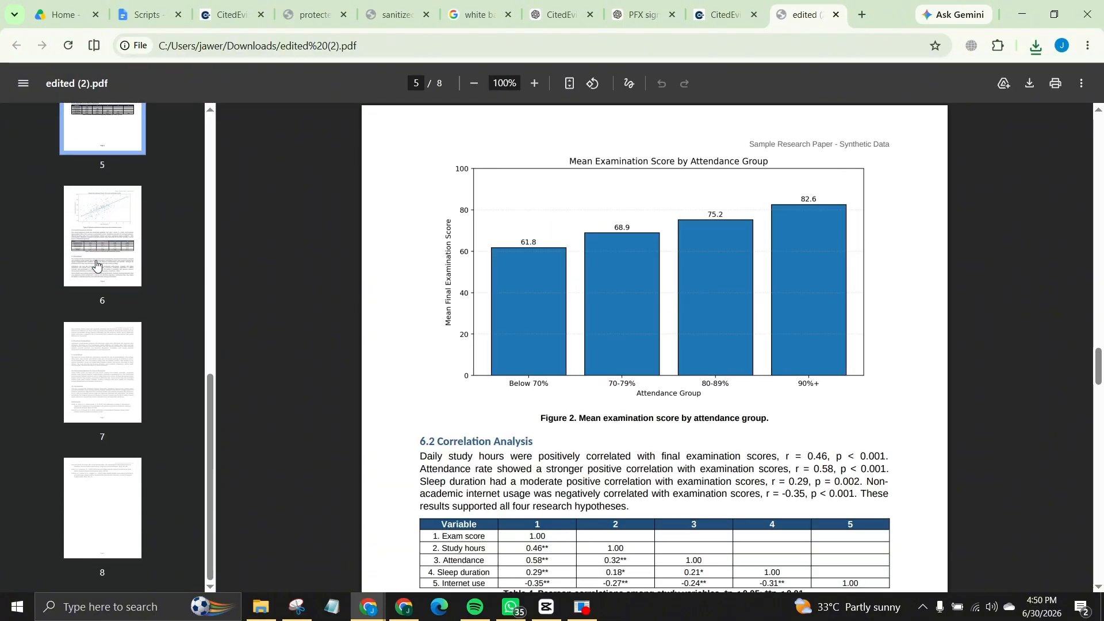
pyautogui.click(95, 344)
pyautogui.click(102, 236)
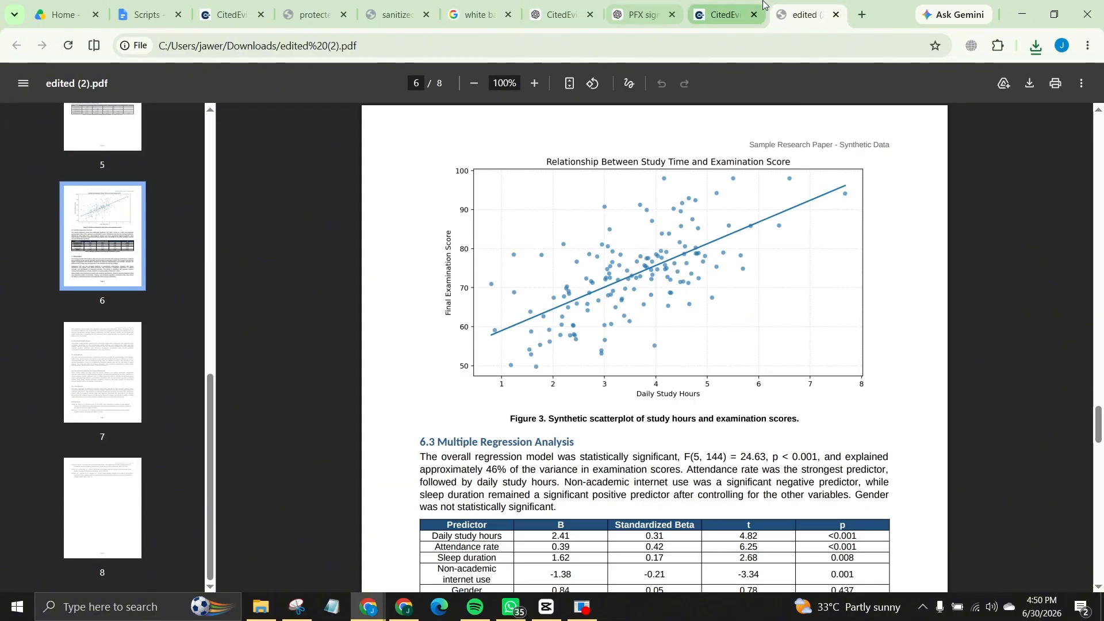
pyautogui.click(693, 17)
pyautogui.scroll(-3, 950, 282)
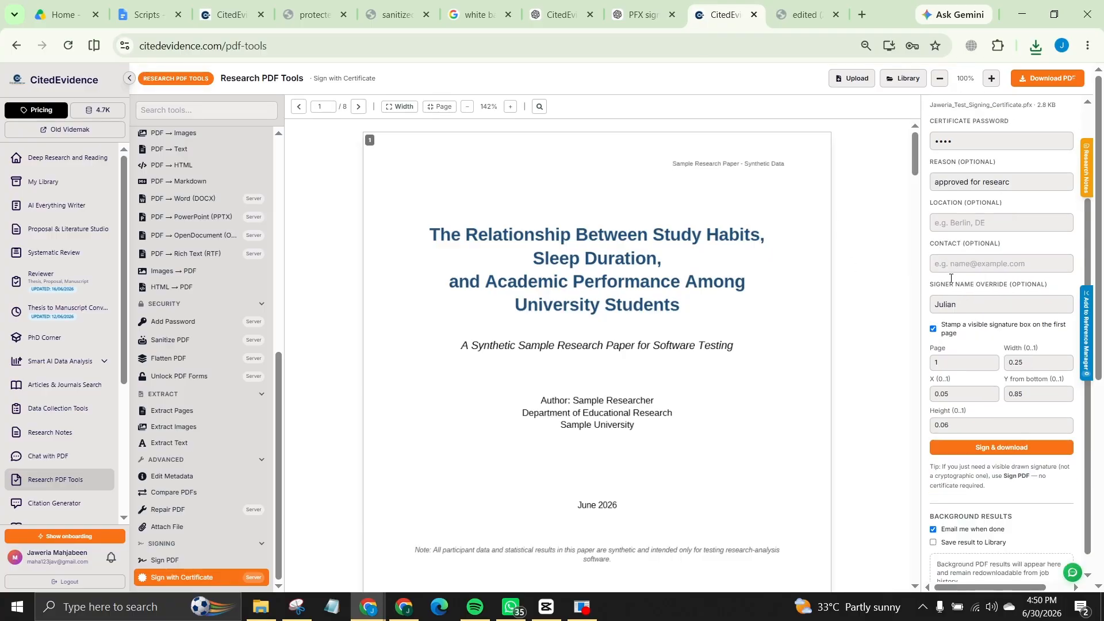
pyautogui.scroll(-5, 954, 276)
pyautogui.scroll(5, 954, 276)
pyautogui.scroll(-10, 744, 320)
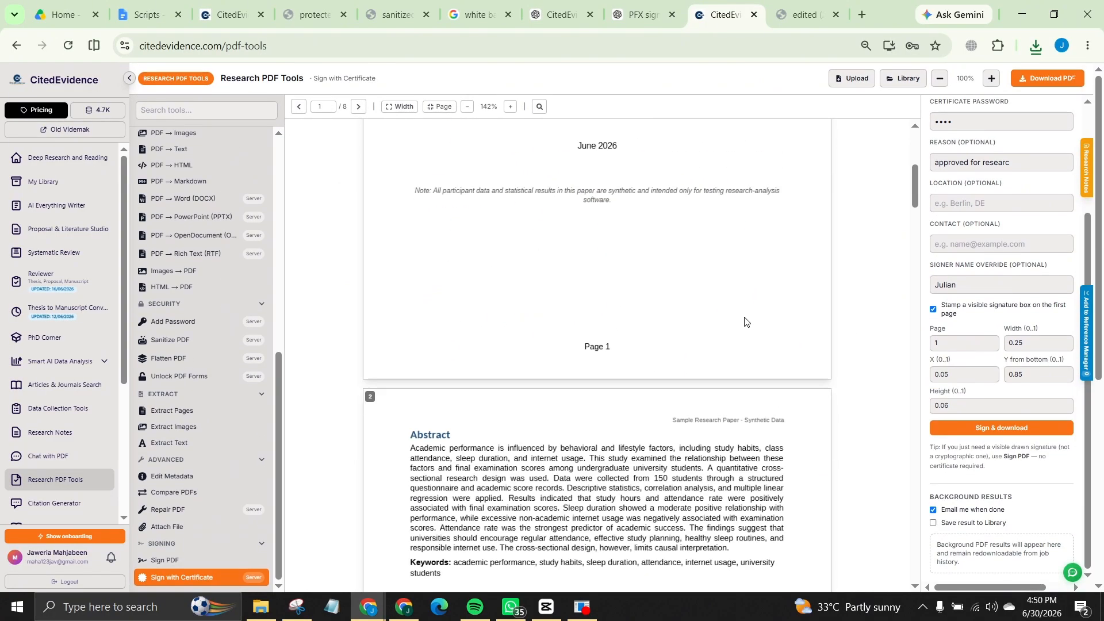
pyautogui.scroll(-5, 913, 348)
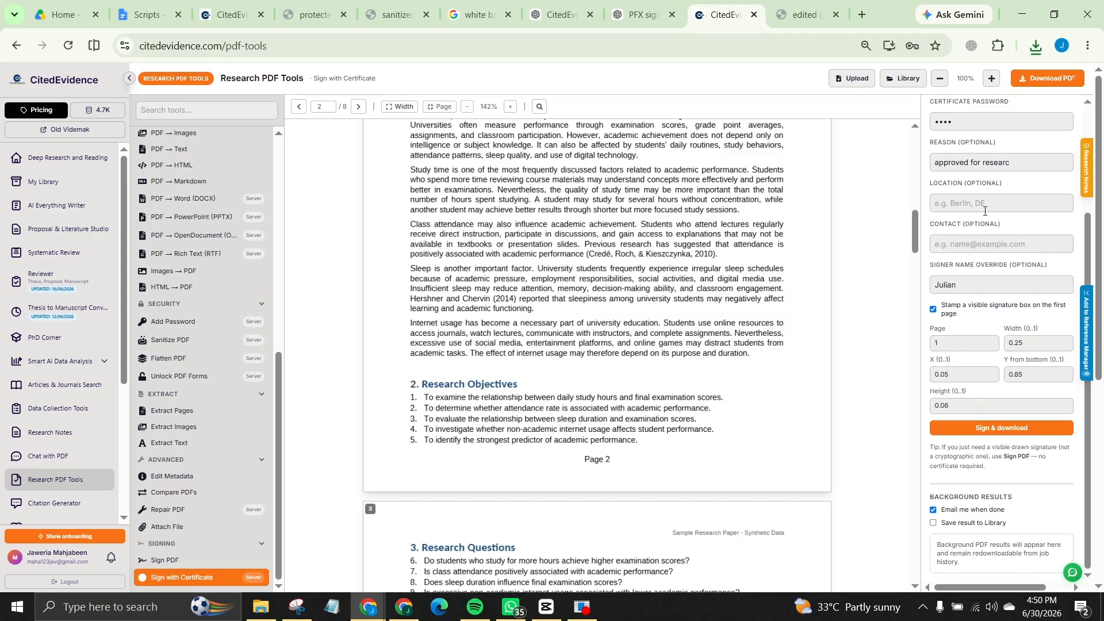
pyautogui.scroll(1, 792, 218)
pyautogui.scroll(-9, 799, 208)
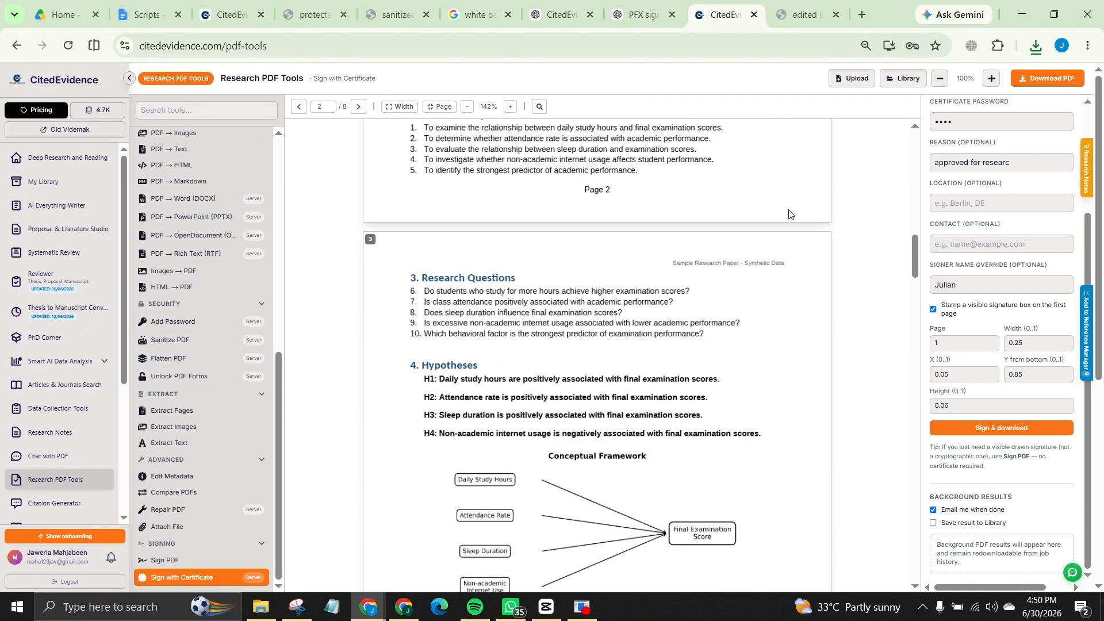
pyautogui.scroll(-3, 801, 206)
pyautogui.scroll(18, 813, 192)
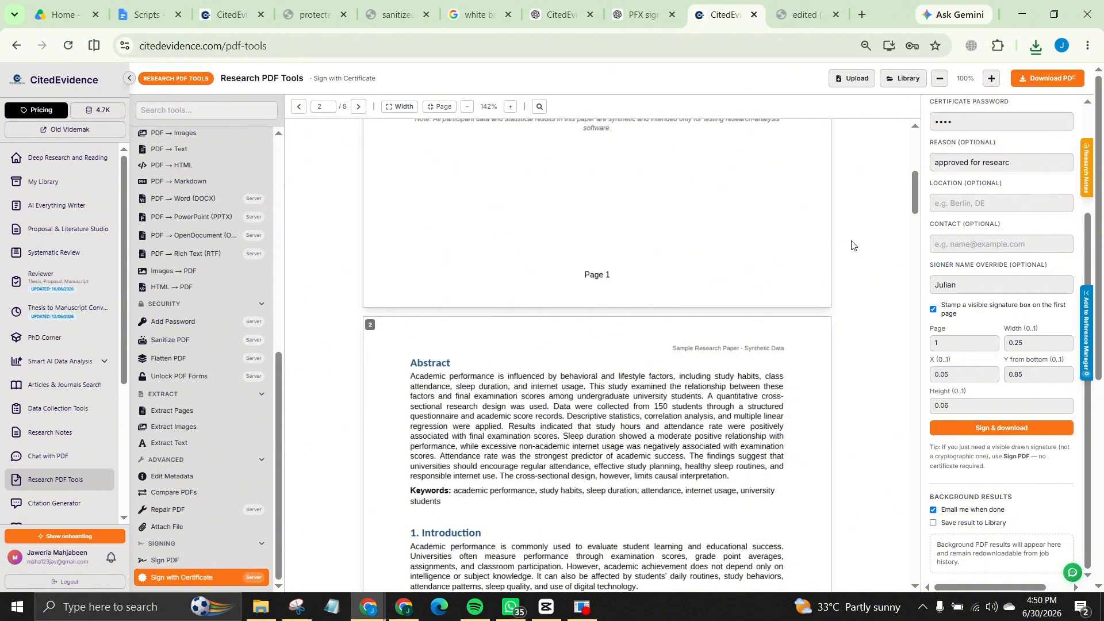
pyautogui.scroll(7, 852, 245)
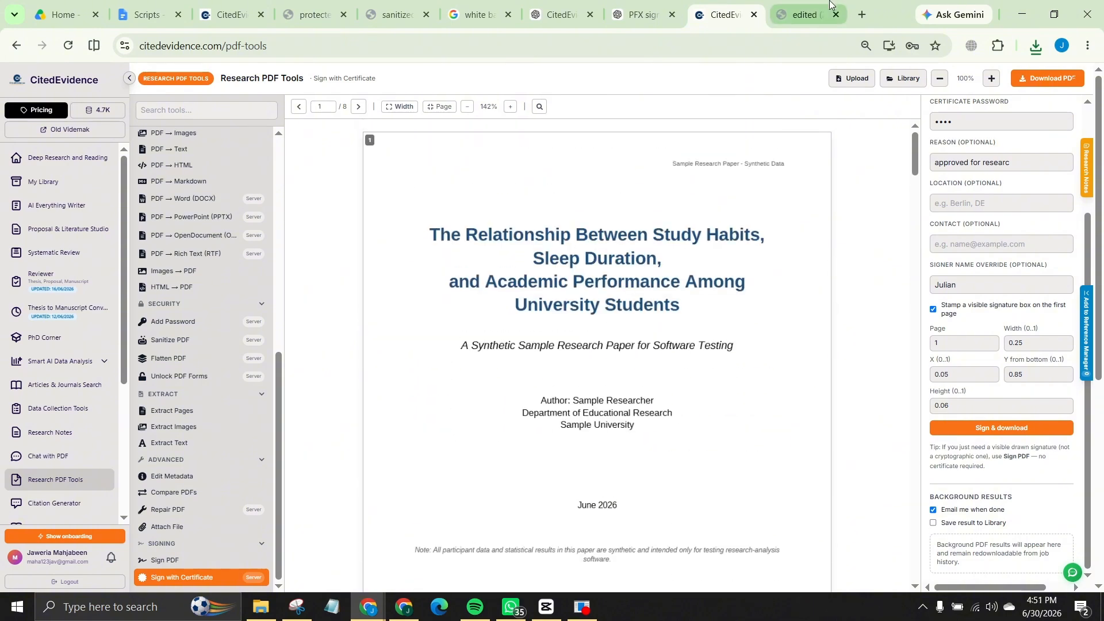
pyautogui.click(802, 14)
pyautogui.scroll(10, 110, 215)
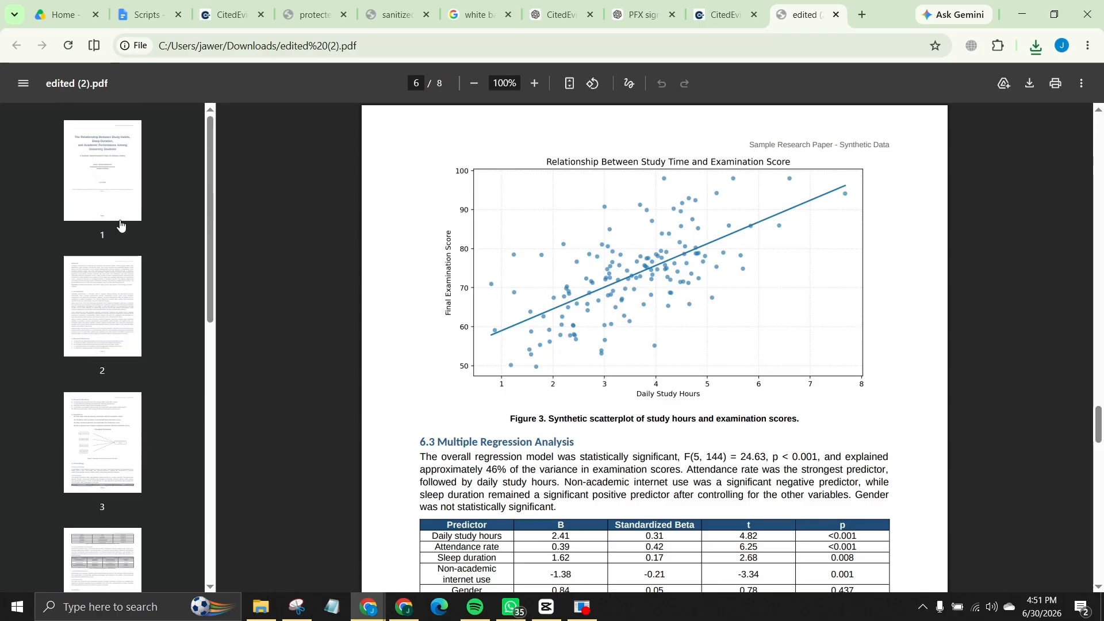
pyautogui.click(115, 173)
pyautogui.scroll(-1, 124, 232)
pyautogui.click(120, 247)
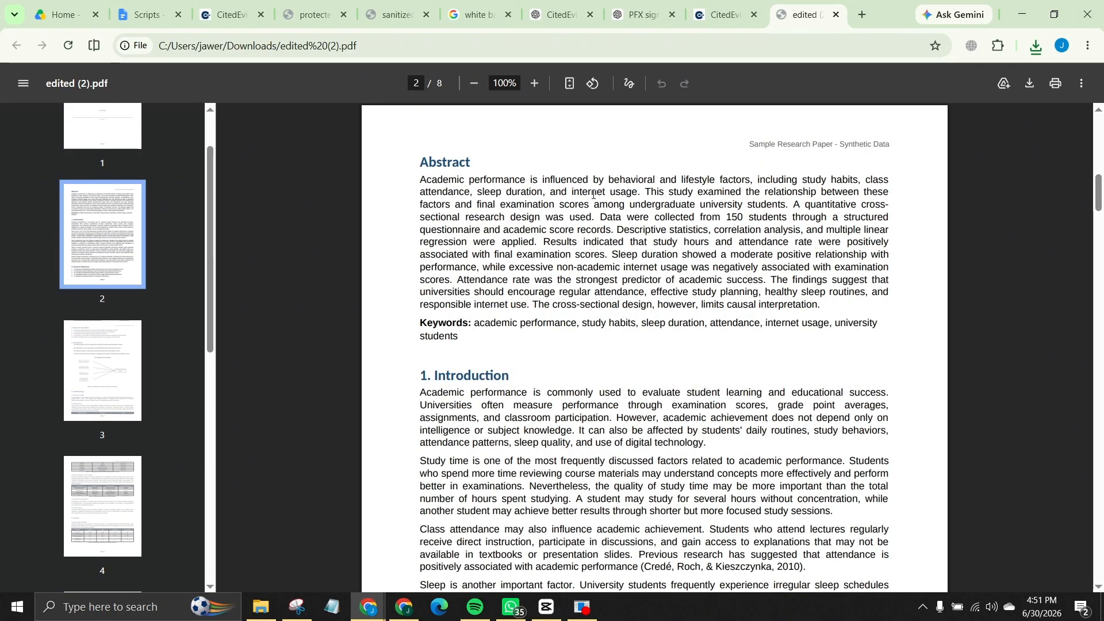
pyautogui.click(706, 10)
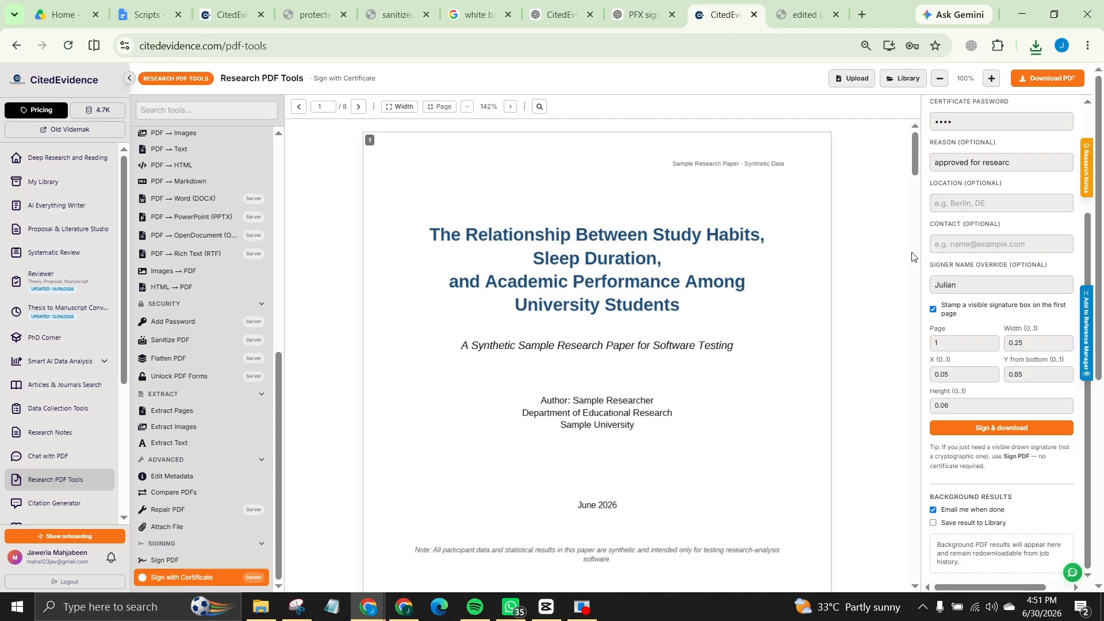
# Step: Sign and download the paper again, producing edited (2).pdf with the certificate signature
pyautogui.scroll(3, 1000, 242)
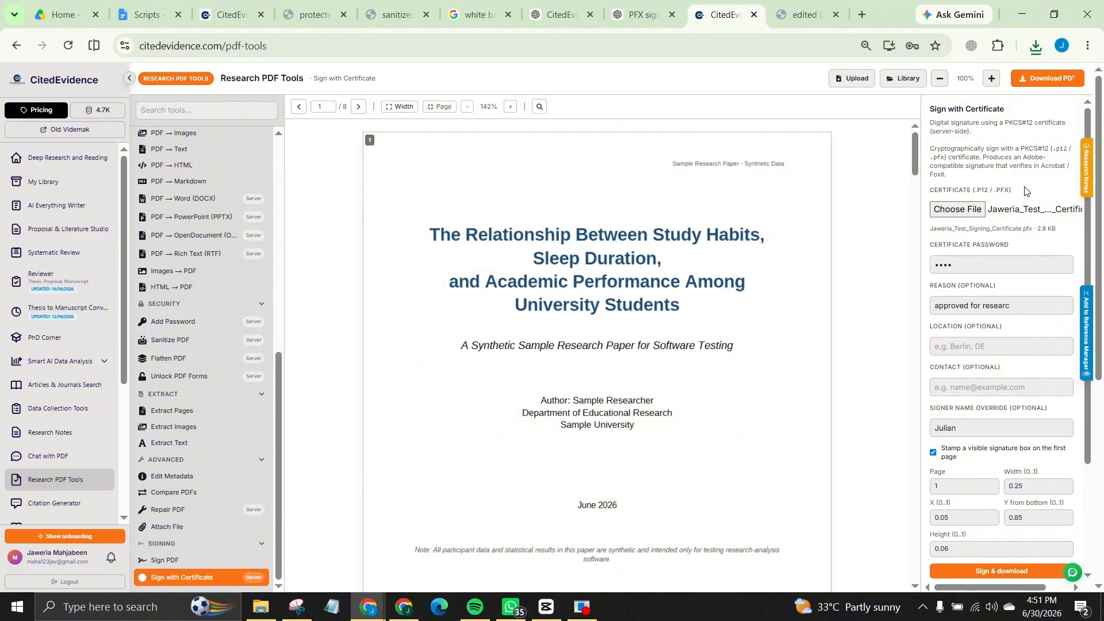
pyautogui.scroll(-3, 1024, 190)
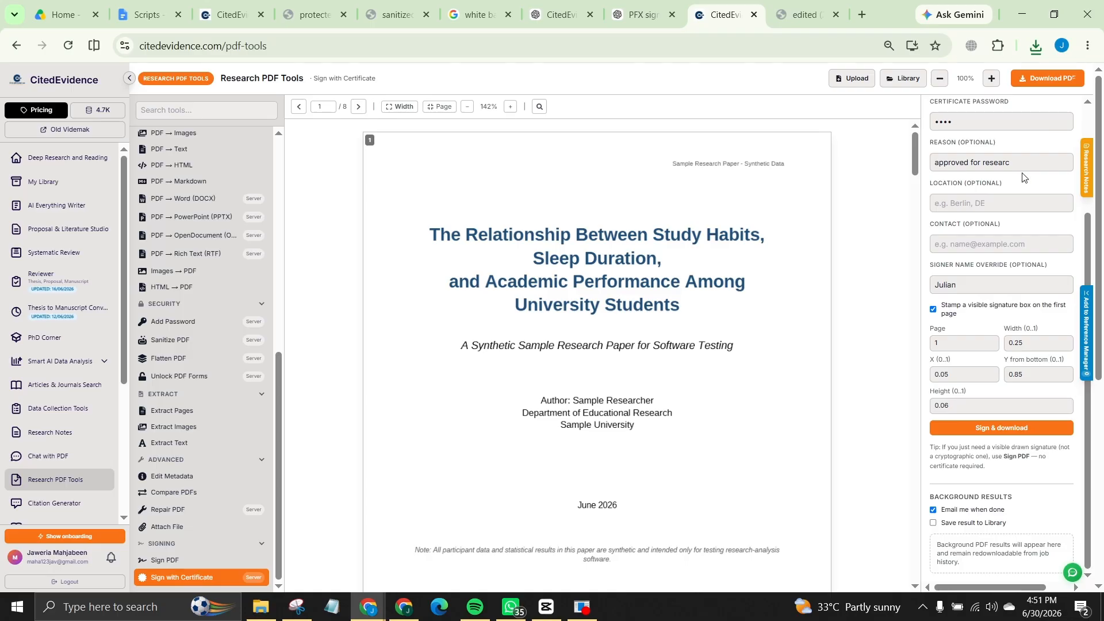
pyautogui.scroll(-3, 967, 435)
pyautogui.scroll(3, 968, 436)
pyautogui.click(977, 428)
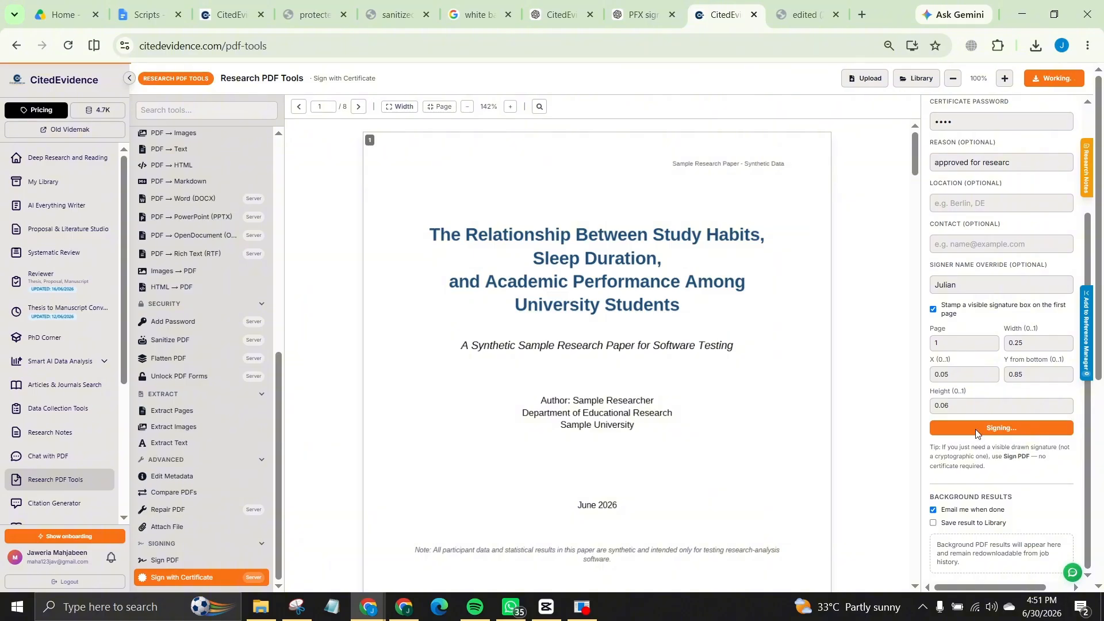
pyautogui.scroll(3, 1061, 330)
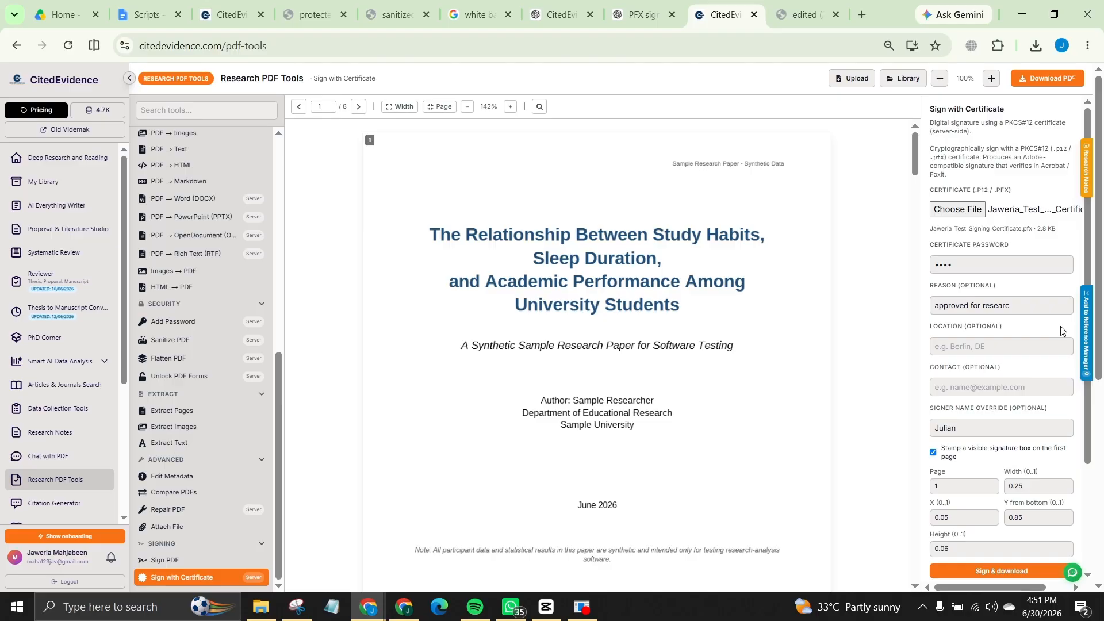
pyautogui.scroll(-3, 138, 267)
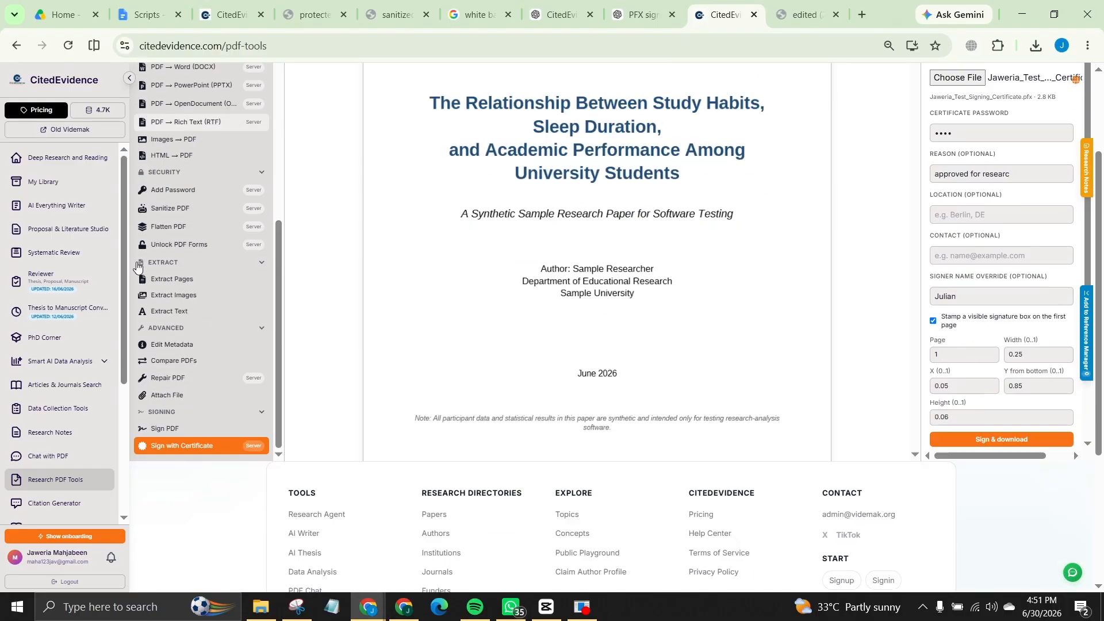
pyautogui.scroll(3, 155, 291)
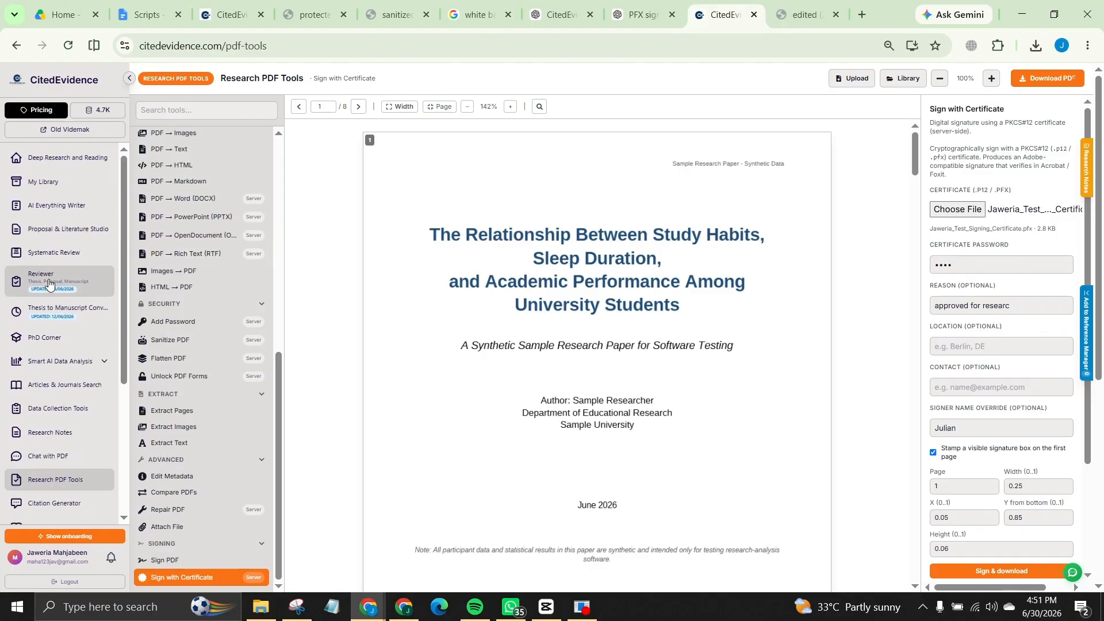
pyautogui.scroll(-5, 204, 310)
pyautogui.scroll(5, 208, 313)
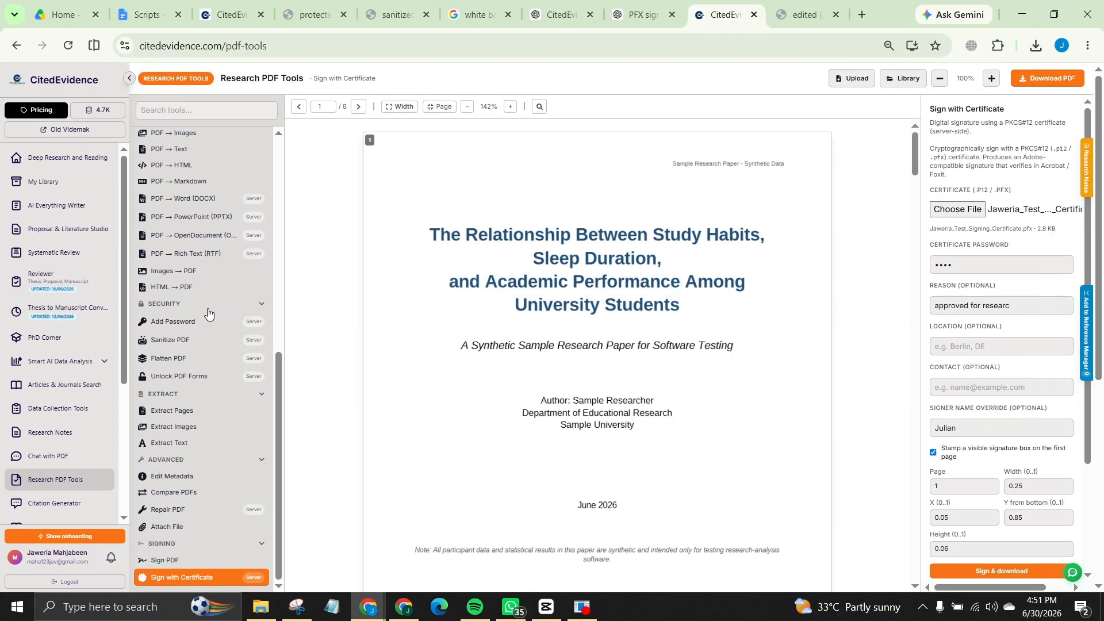
# Step: Review the downloaded edited (2).pdf, then go back to the CitedEvidence signing page
pyautogui.click(799, 14)
pyautogui.scroll(-3, 703, 208)
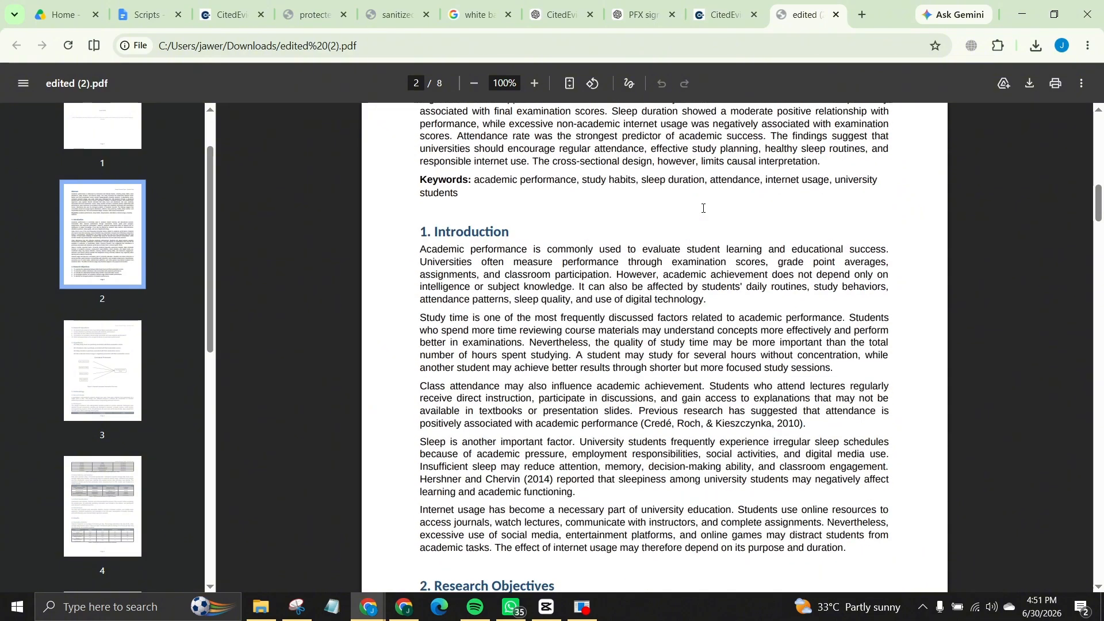
pyautogui.scroll(3, 702, 208)
pyautogui.click(724, 15)
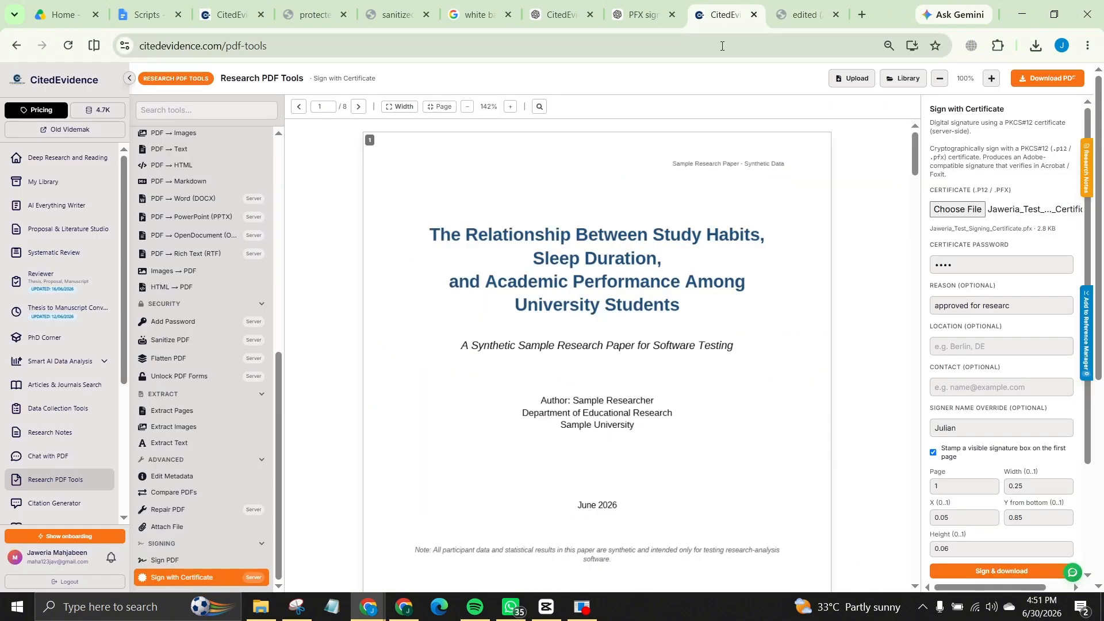